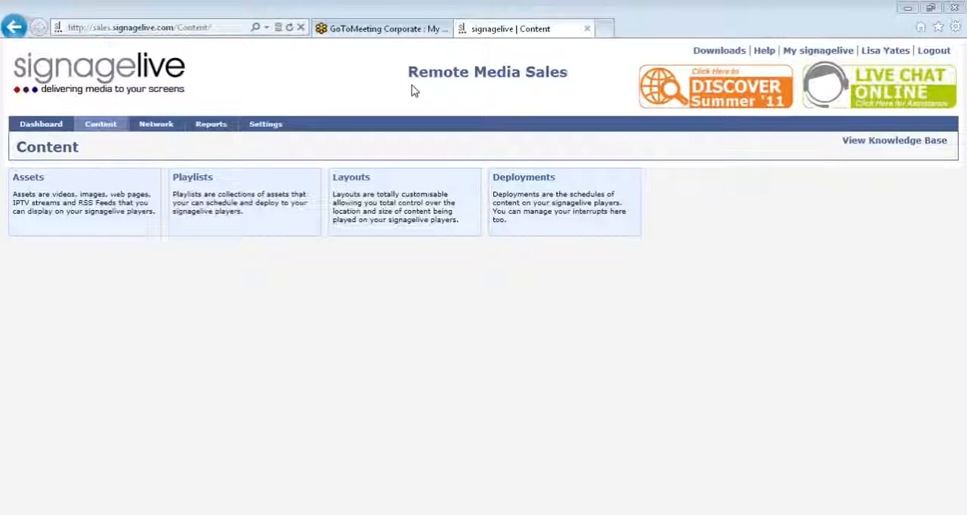
Open the playlist creation page and search the asset library for signagelive.
mouse_move(106, 126)
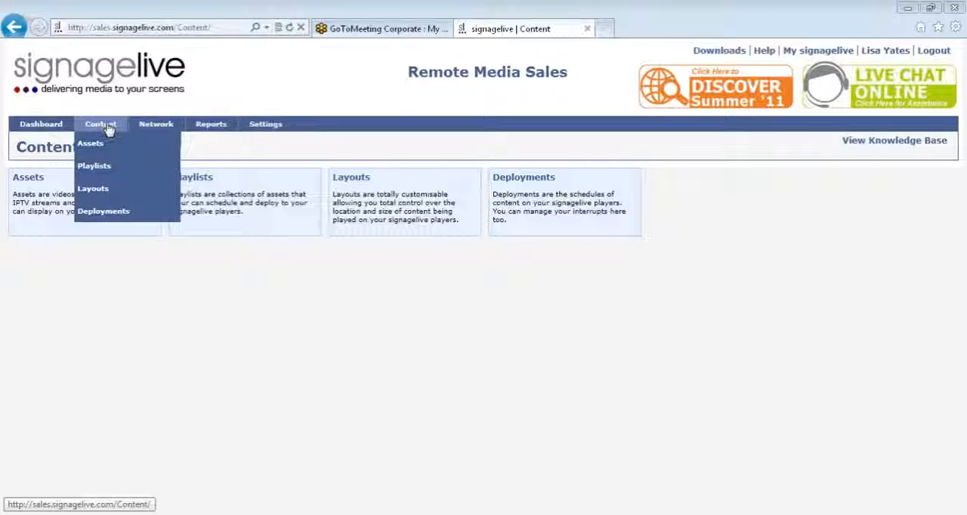
click(103, 168)
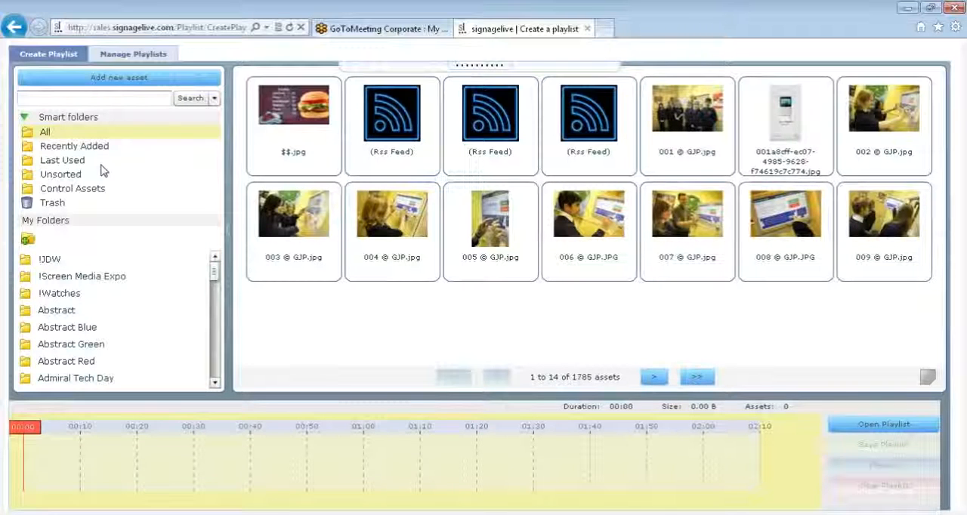
click(105, 99)
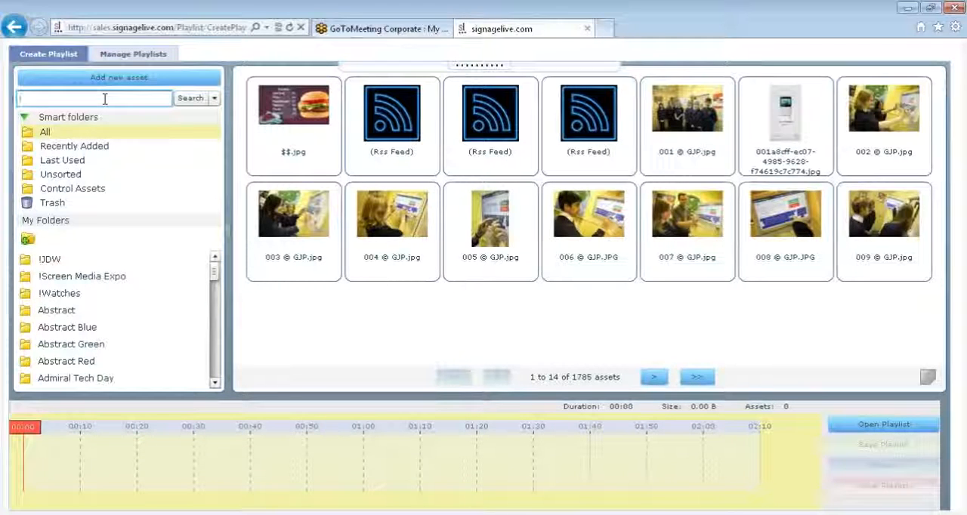
text(signagel)
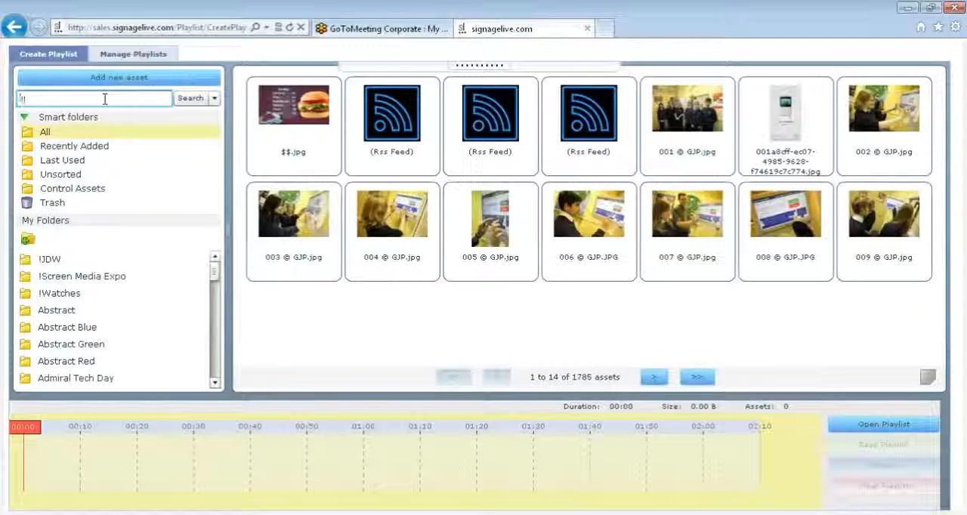
text(ive)
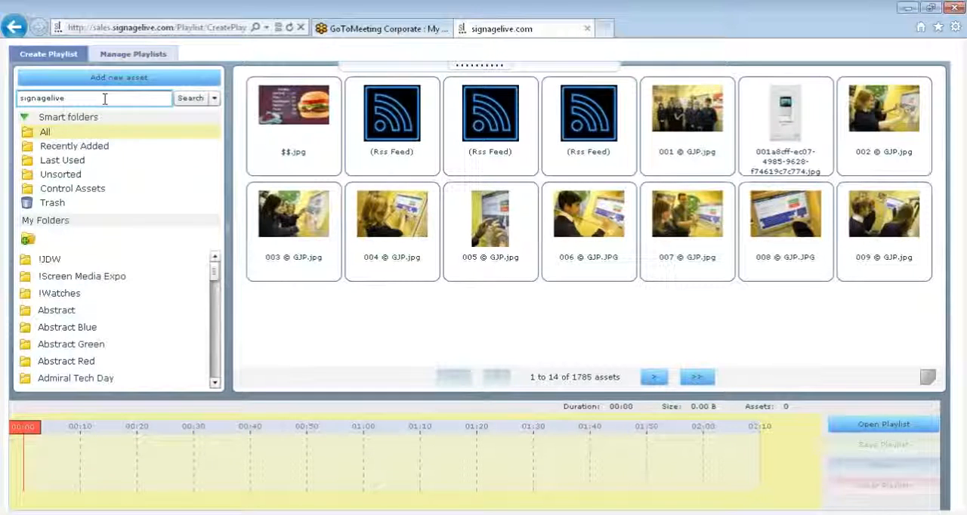
key(Return)
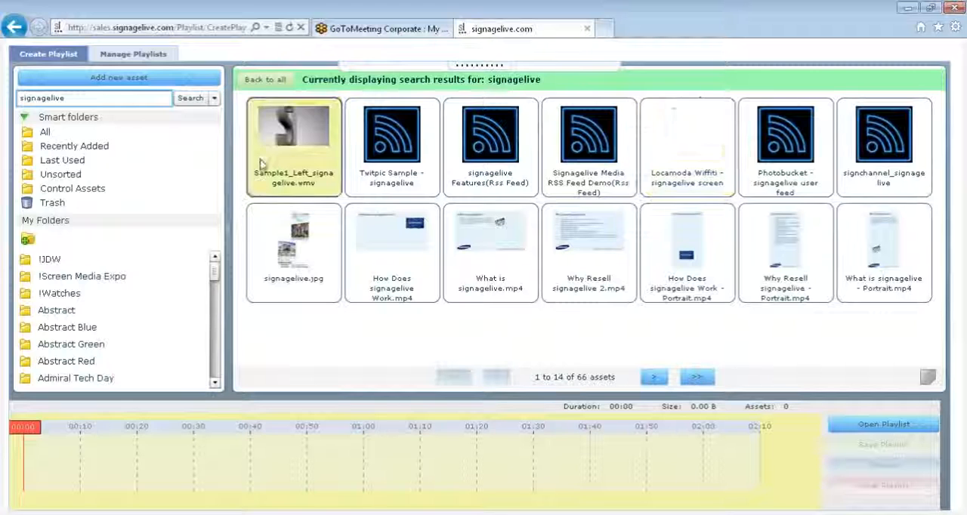
Examine the advanced search options, including the date-added and last-used ranges, and close them without searching.
click(215, 99)
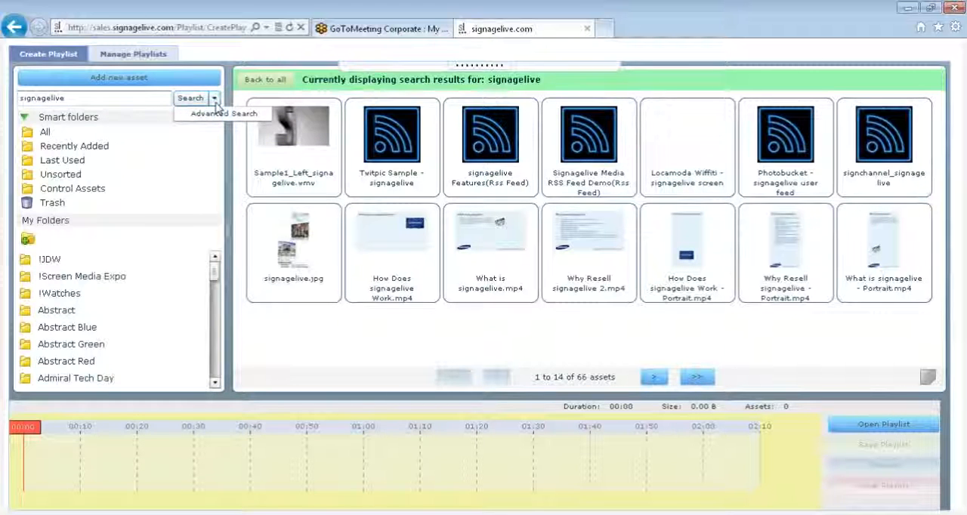
click(220, 114)
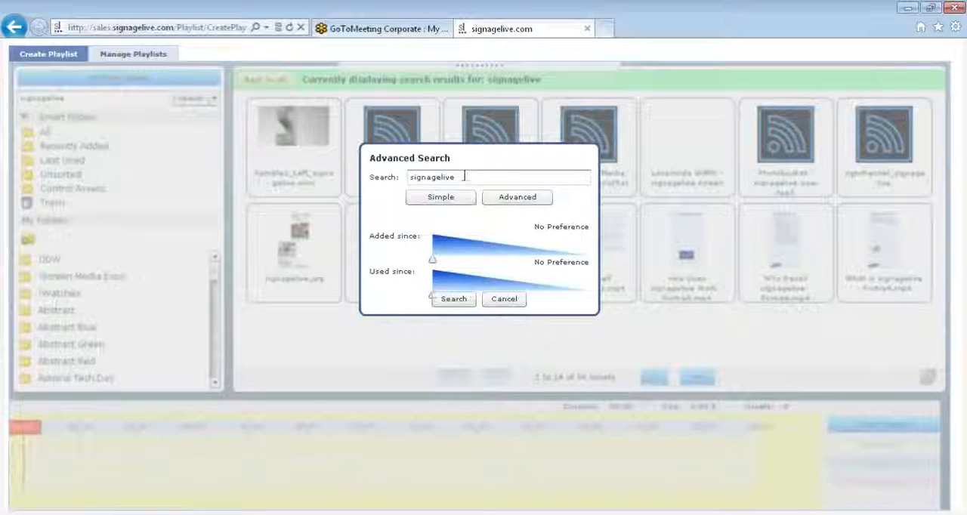
click(517, 197)
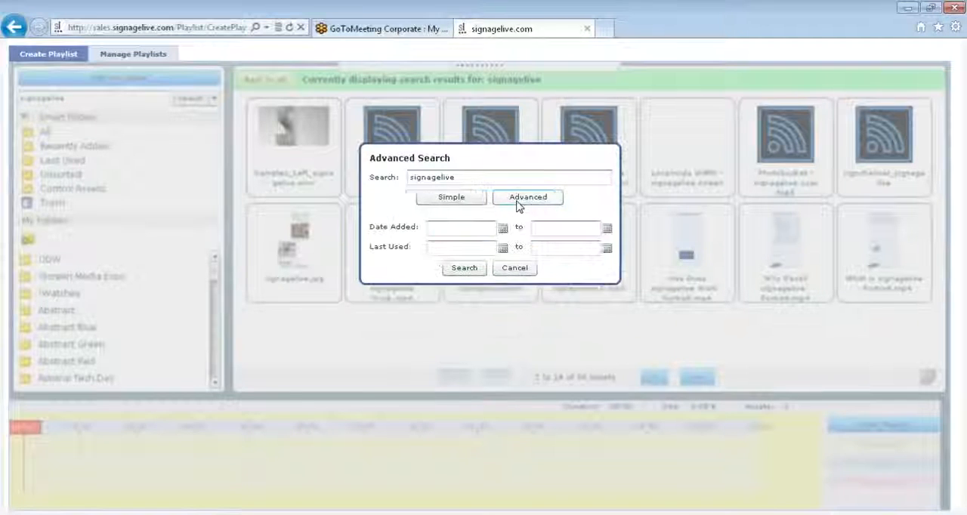
click(502, 250)
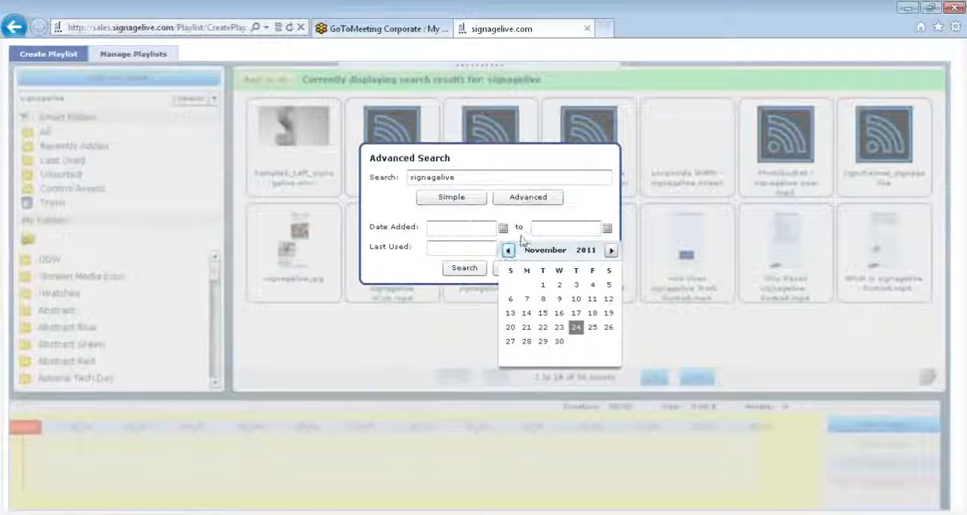
click(519, 240)
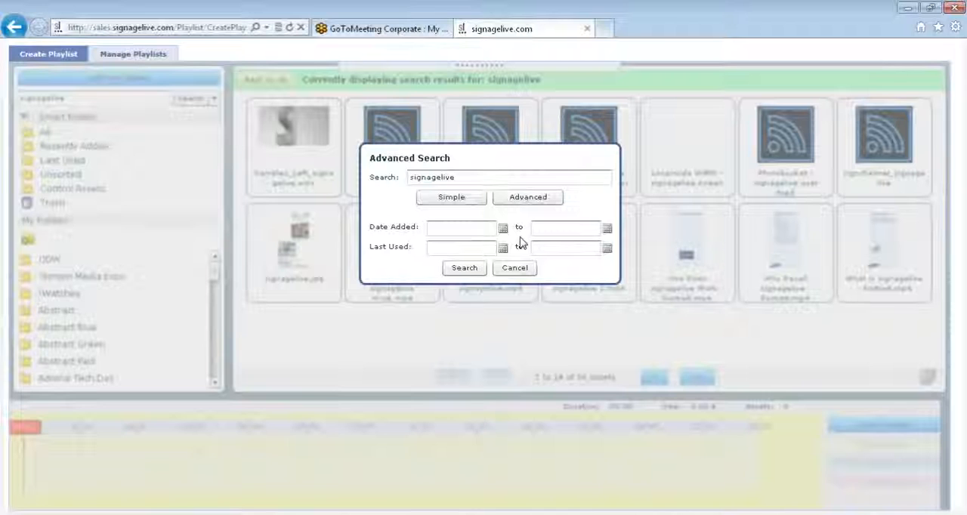
click(502, 268)
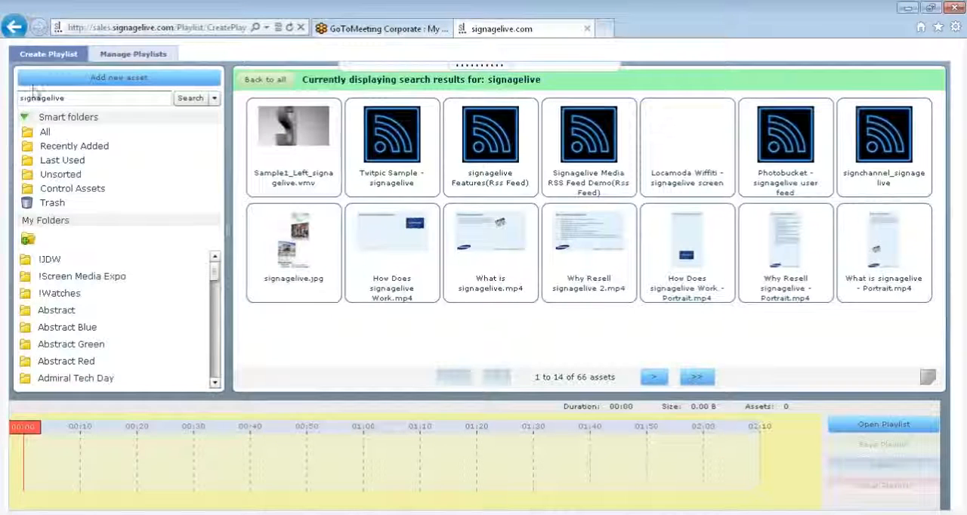
Show all assets again and look at the new folder dialog without creating a folder.
click(46, 134)
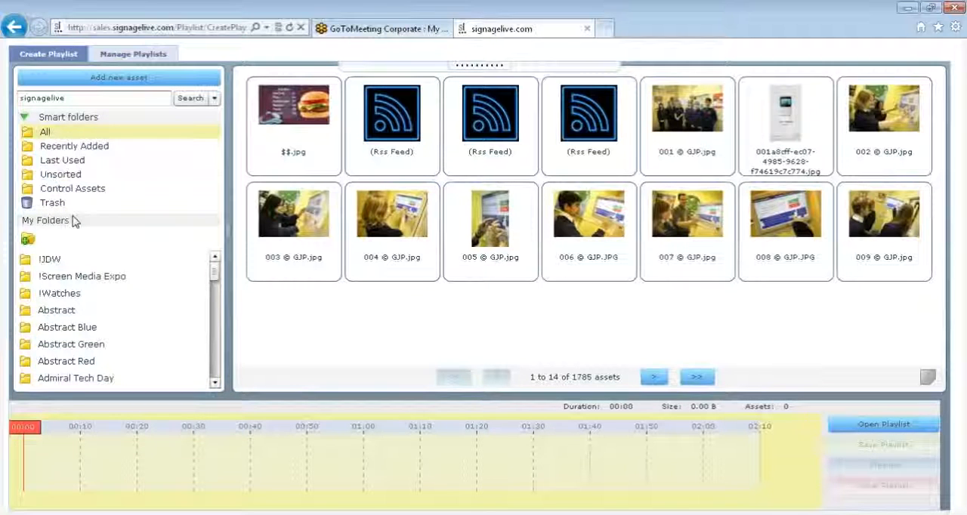
click(27, 240)
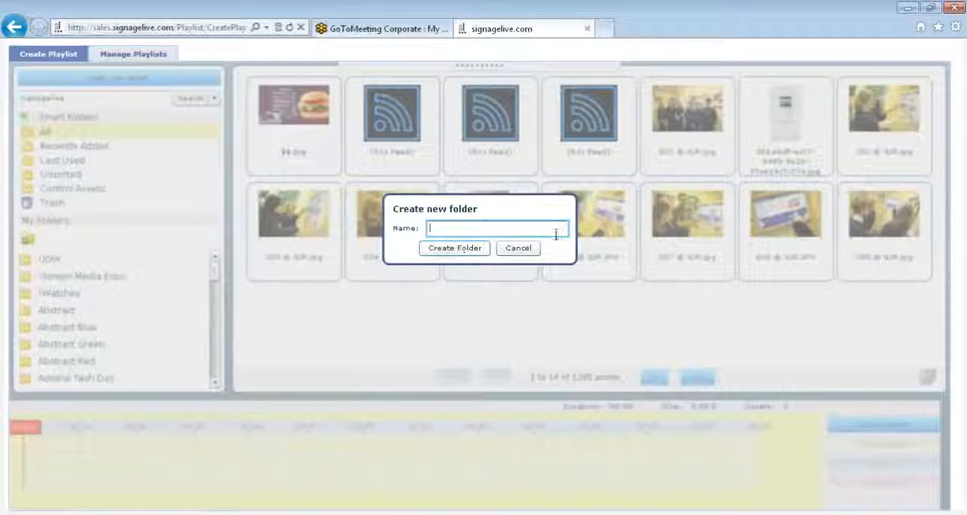
click(528, 250)
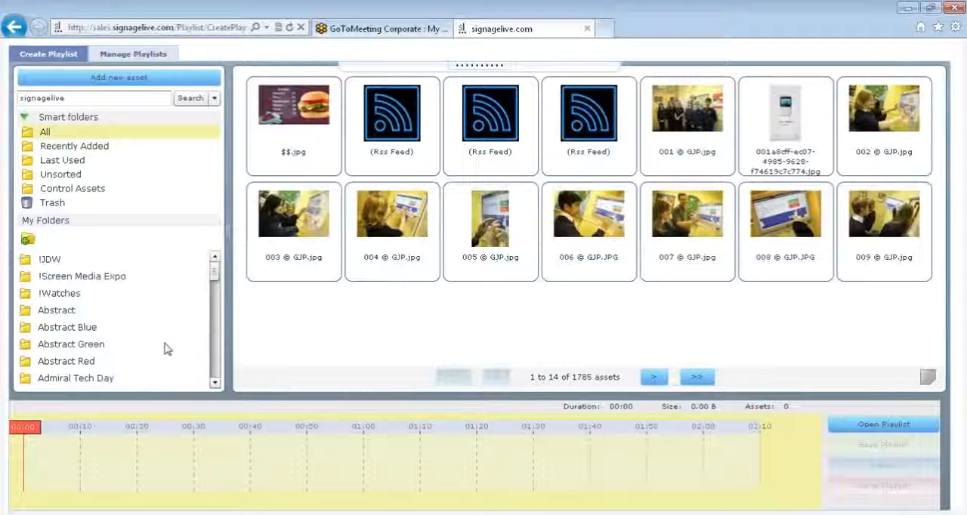
File the image 007 © GJP.jpg in the Education folder and display that folder's contents.
click(214, 295)
drag(213, 292, 213, 301)
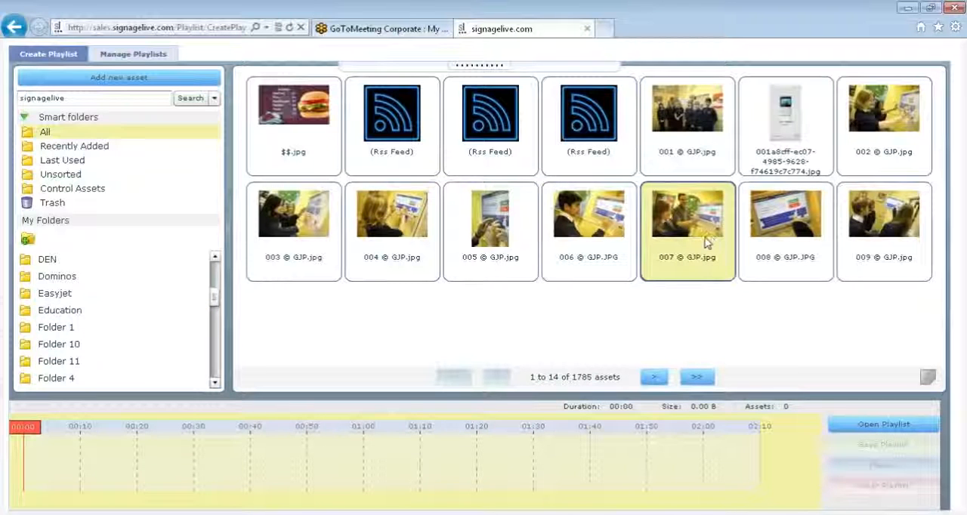
drag(706, 242, 99, 312)
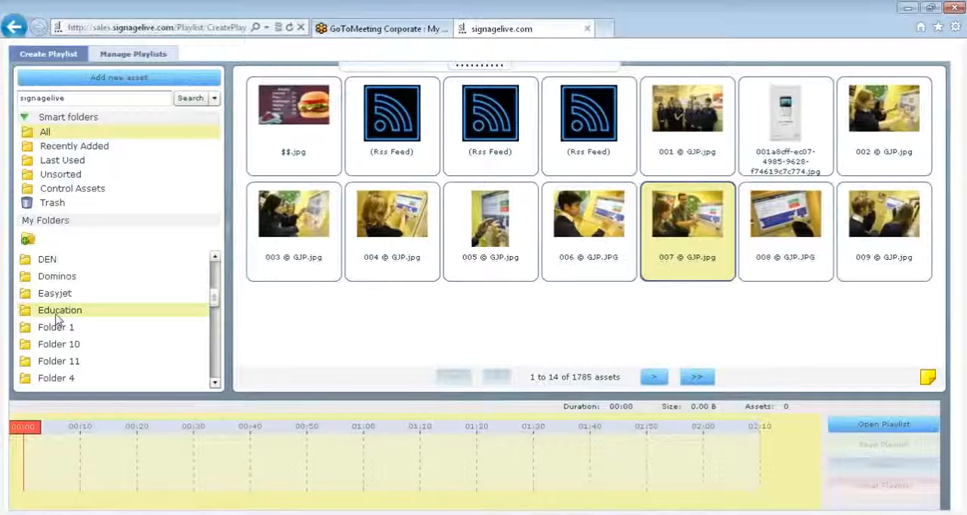
click(57, 317)
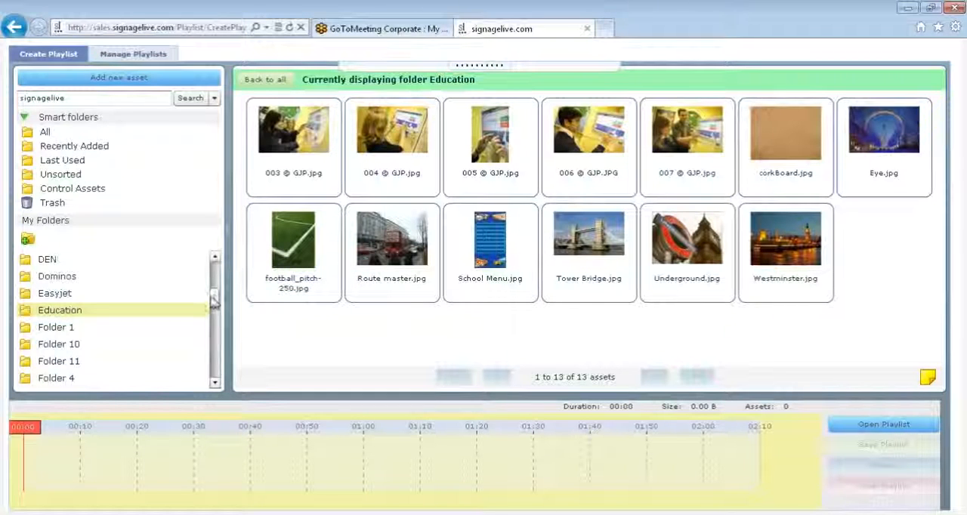
Add the tag school to the asset 008 © GJP.JPG from the full library and return to the library.
click(53, 135)
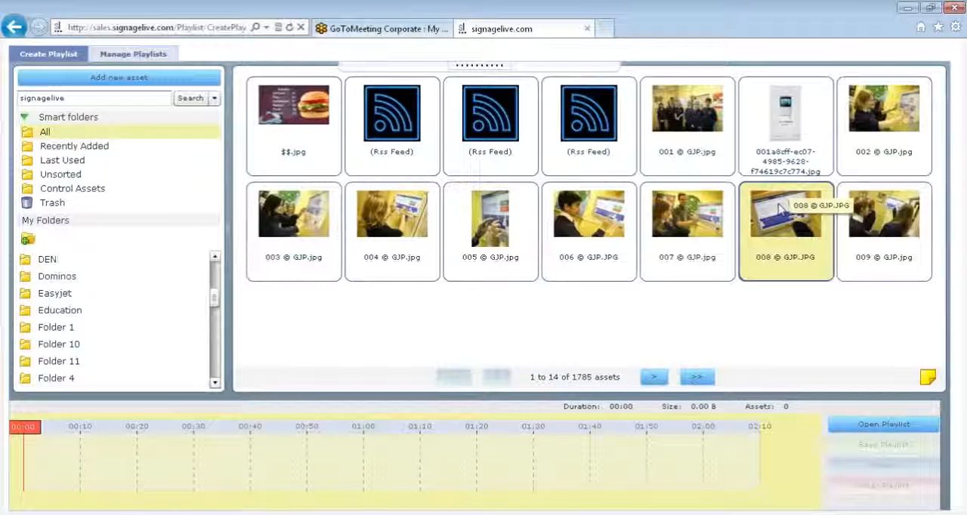
double_click(780, 209)
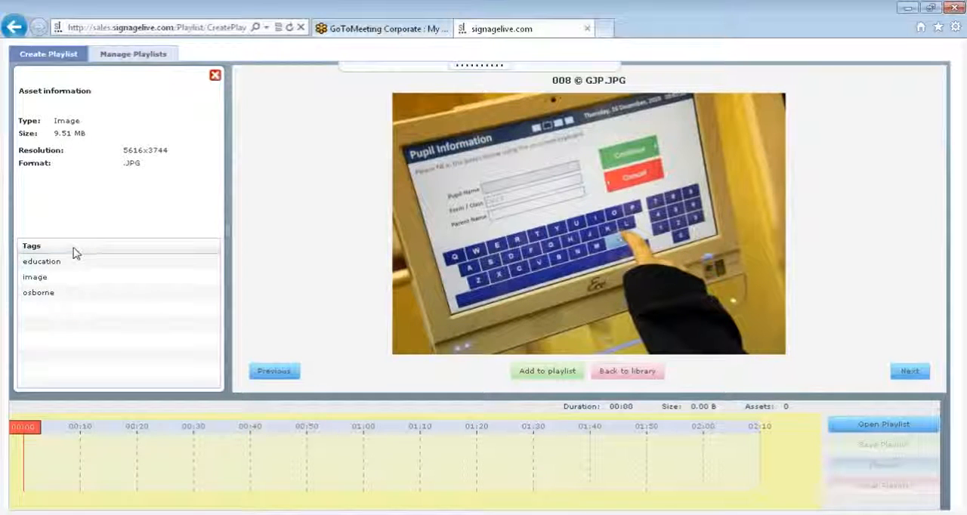
click(76, 307)
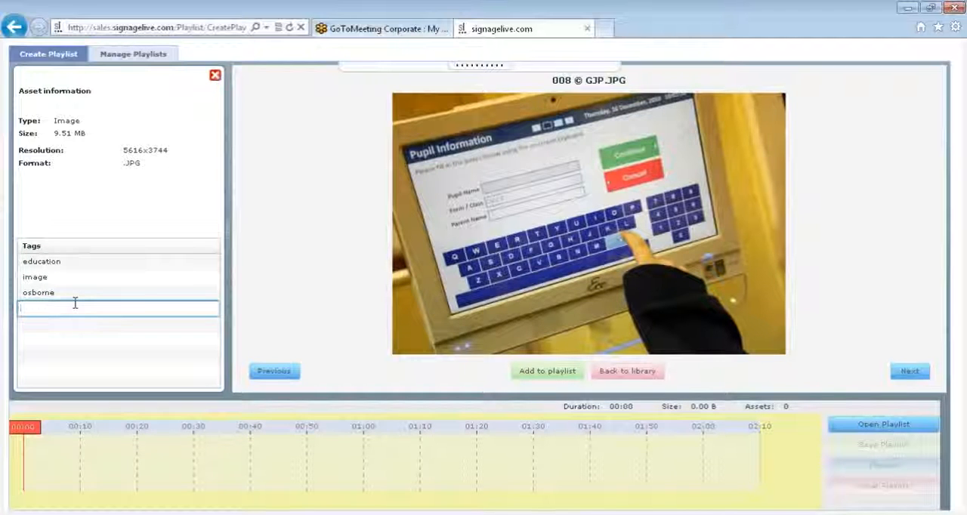
text(school)
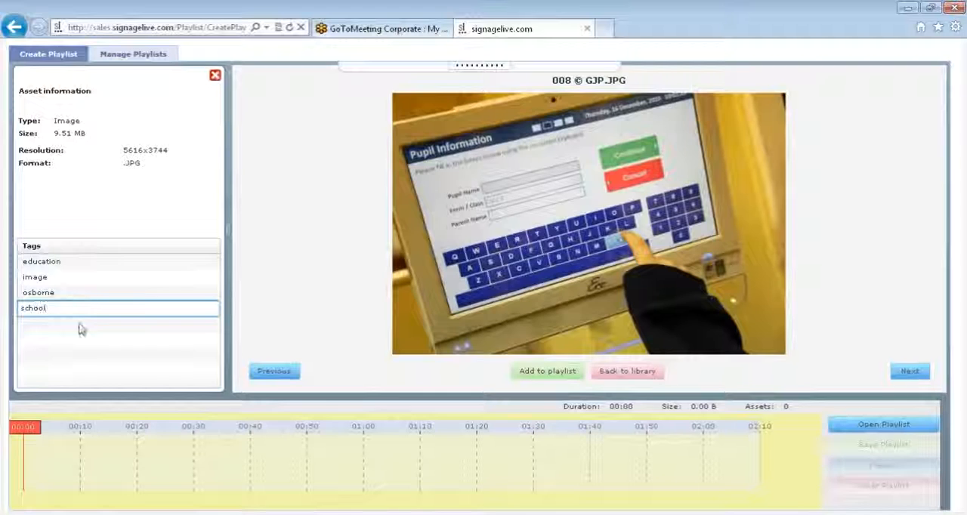
key(Return)
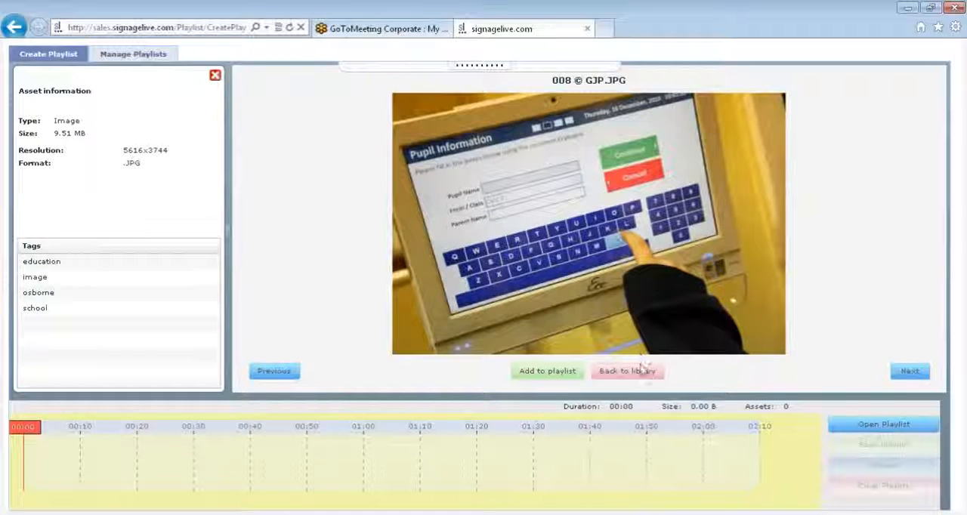
click(627, 371)
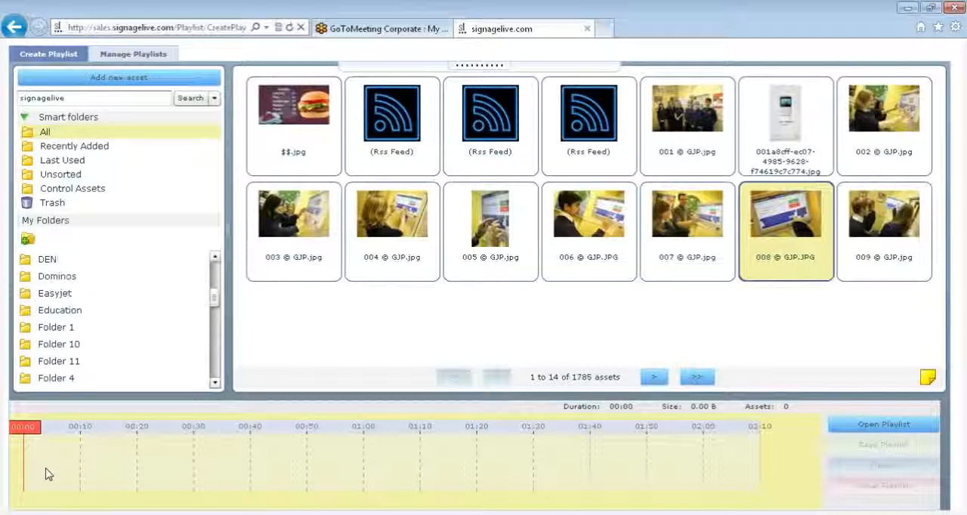
Add the image 003 © GJP.jpg to the empty playlist timeline, followed by images 004 to 008 © GJP together.
drag(284, 279, 65, 477)
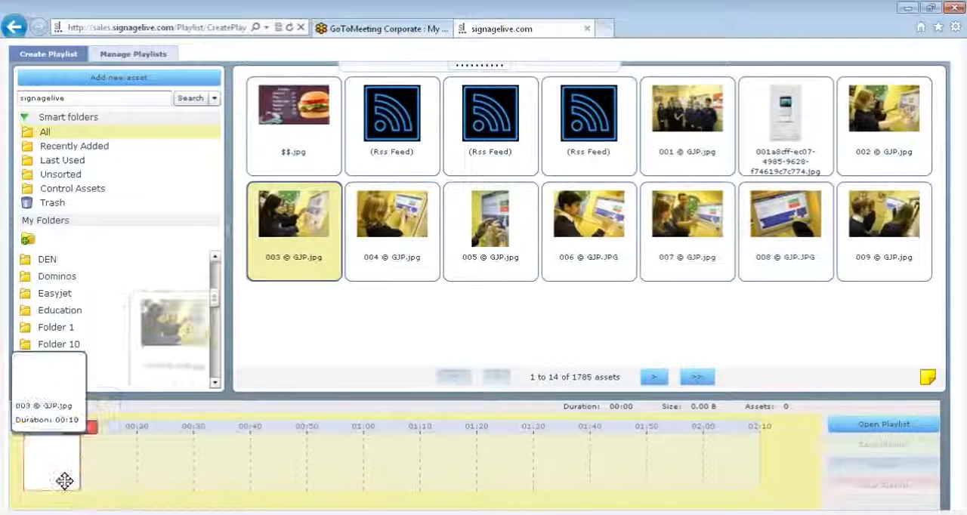
click(402, 240)
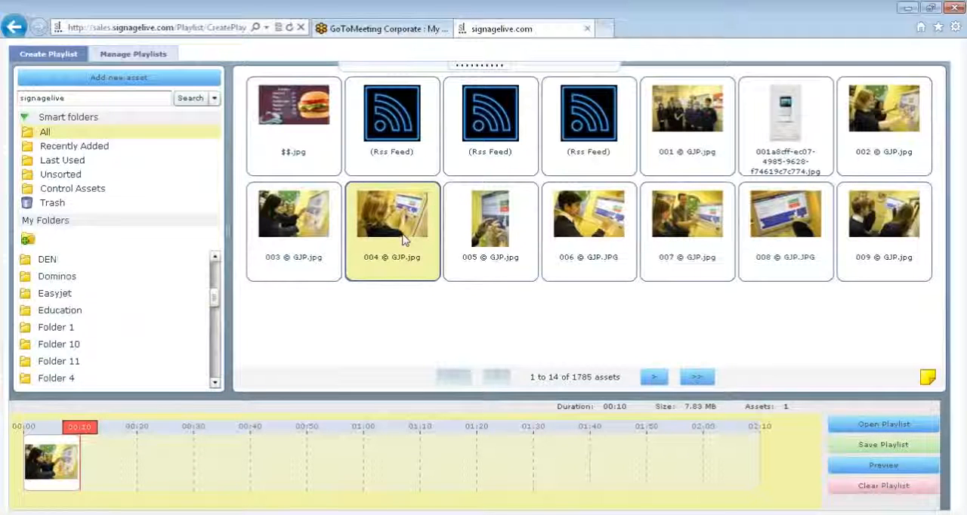
key(shift+Right)
key(shift+Right)
key(shift+Right)
key(shift+Right)
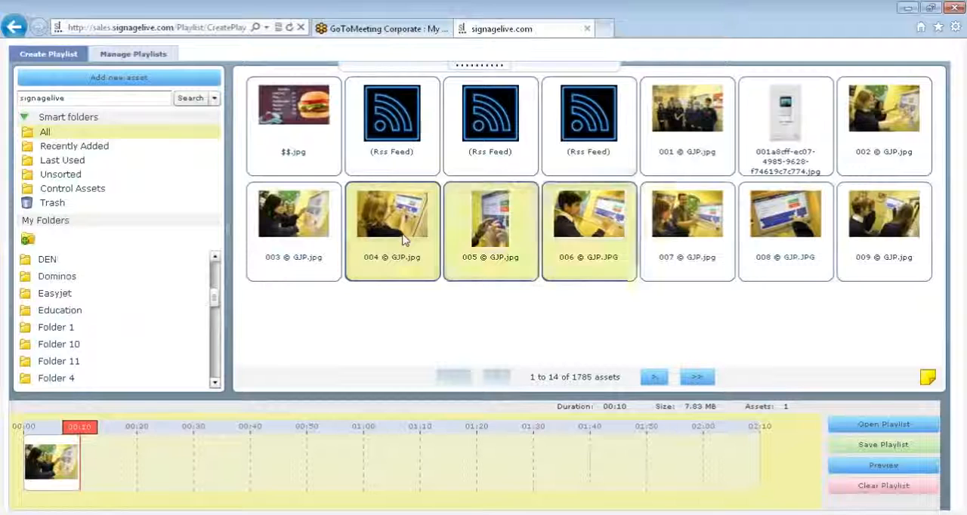
drag(402, 239, 188, 448)
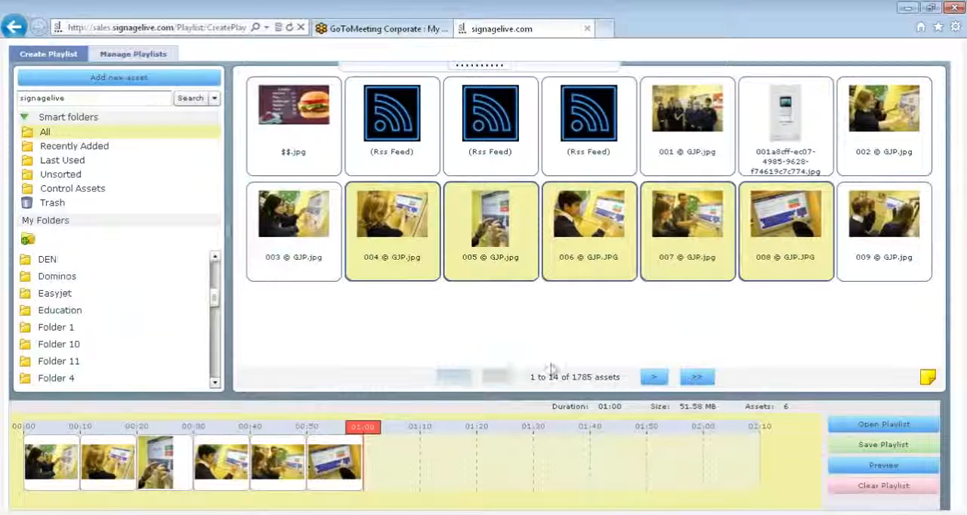
Select the 005 © GJP.jpg image on the timeline and add the video 01_classes.mp4 from the library's second page after the images.
mouse_move(159, 472)
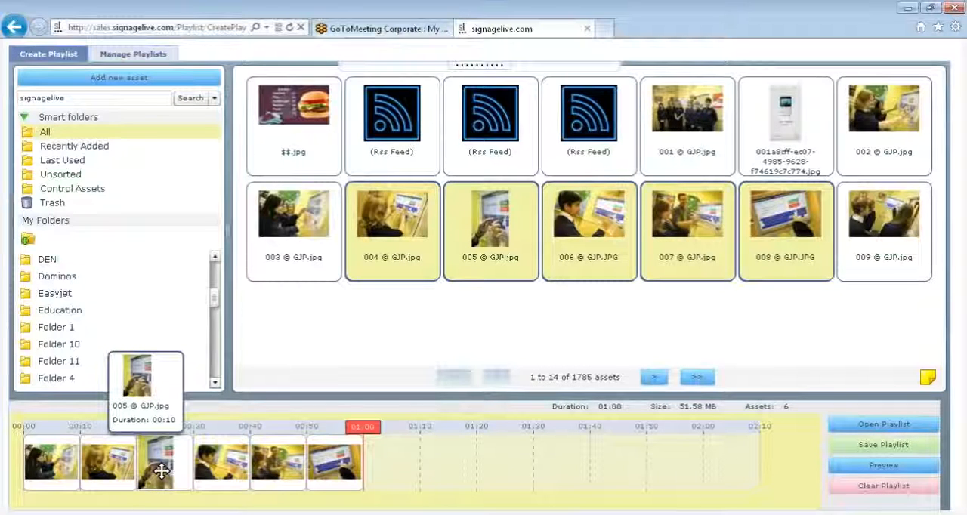
click(161, 472)
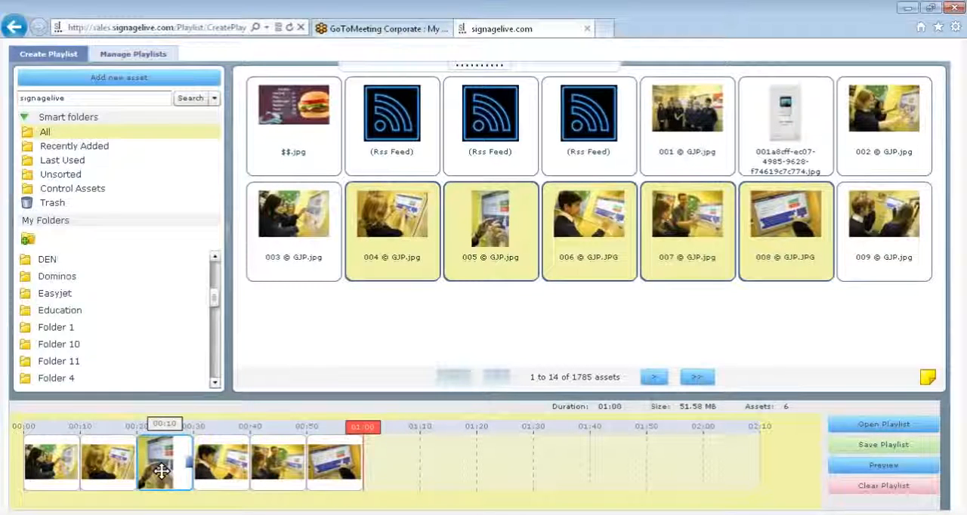
click(662, 377)
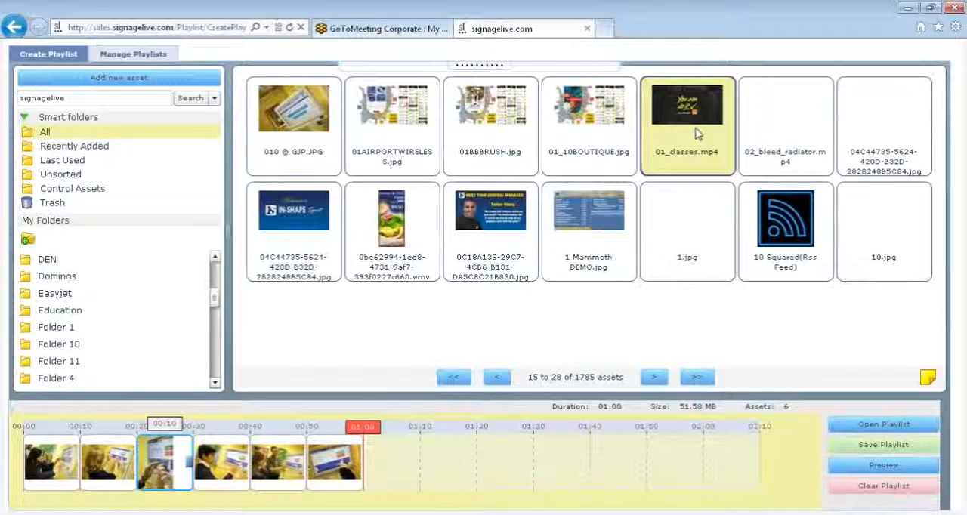
drag(695, 133, 421, 500)
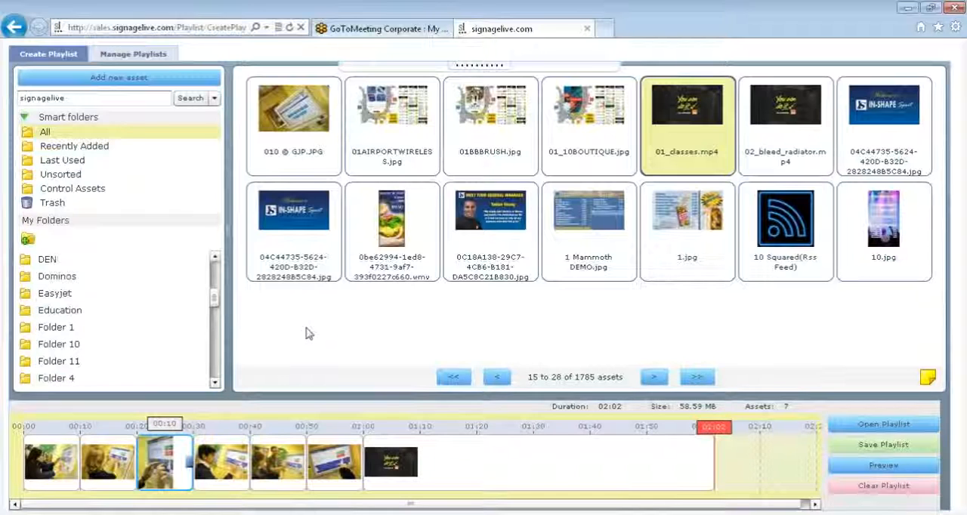
Replace the asset search term with mrss and run the search.
click(136, 104)
key(BackSpace)
key(BackSpace)
key(BackSpace)
key(BackSpace)
key(BackSpace)
key(BackSpace)
key(BackSpace)
key(BackSpace)
key(BackSpace)
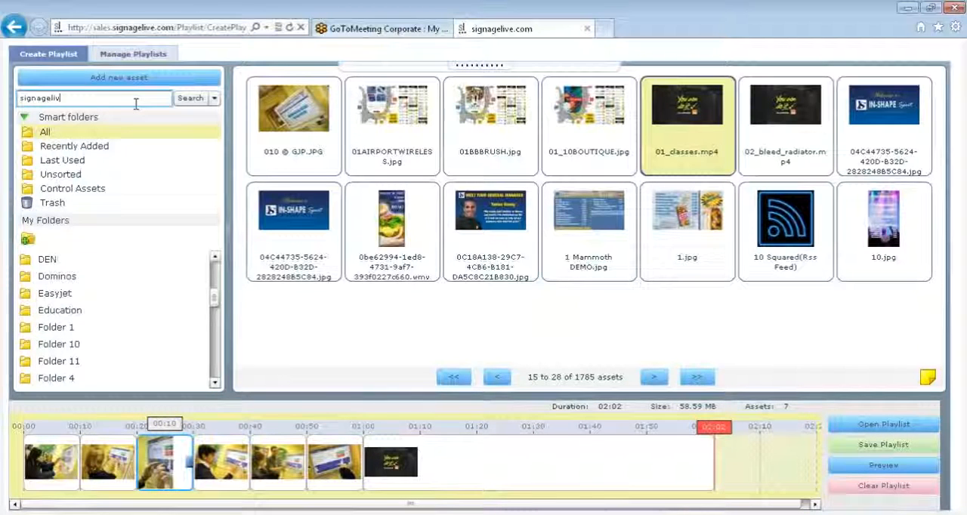
text(mrss)
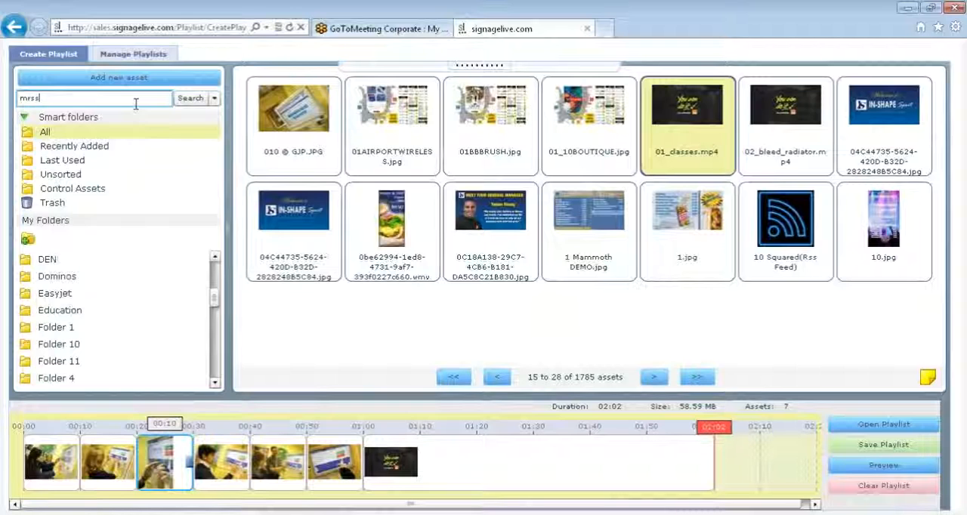
key(Return)
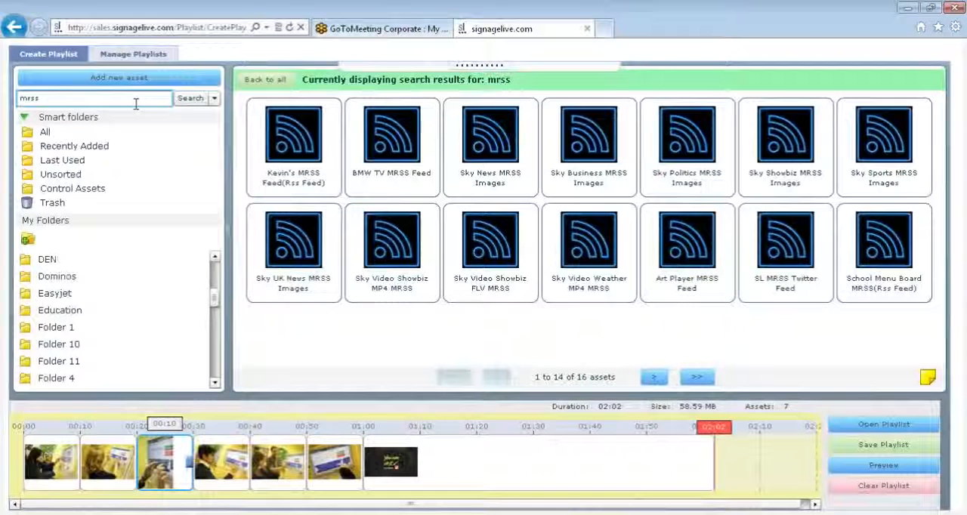
Add the Sky Video Weather MP4 MRSS feed before the timeline's video with Play to length, remembering the answer, and show all library assets.
click(141, 99)
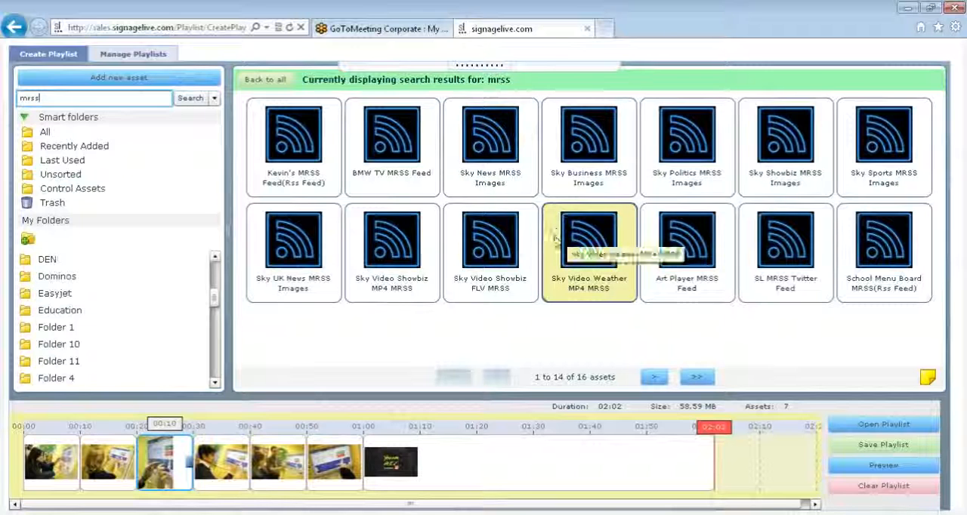
drag(555, 241, 712, 436)
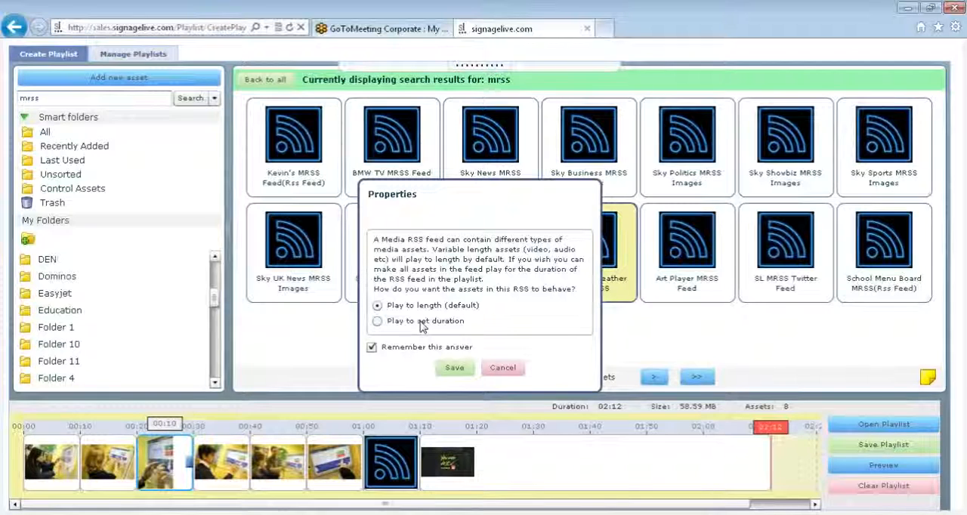
click(454, 369)
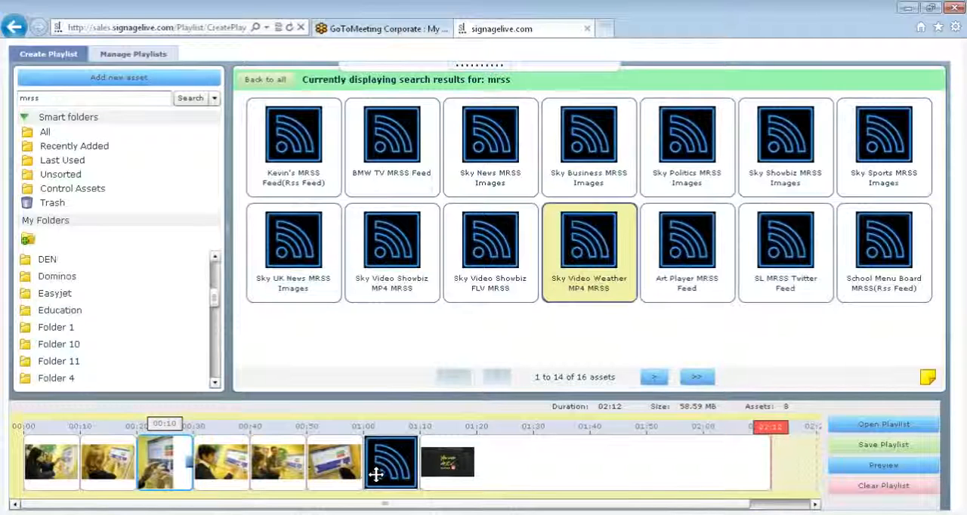
mouse_move(377, 474)
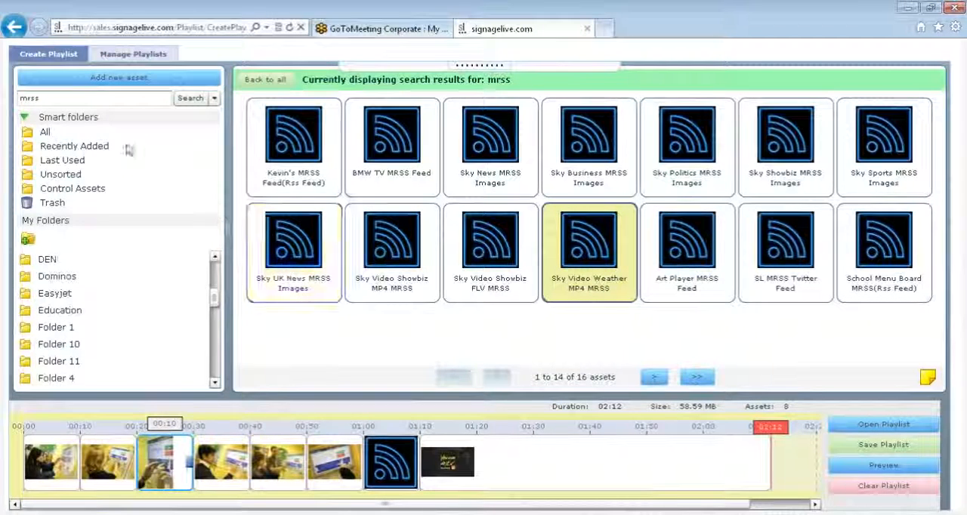
click(69, 134)
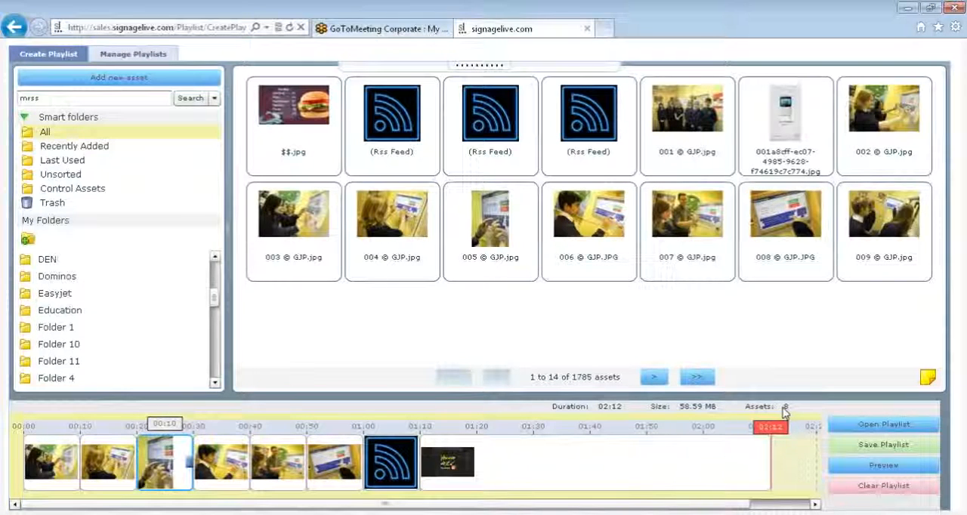
Preview the whole playlist from the start, skip through each asset to the 01_classes.mp4 video, and exit the preview.
click(868, 466)
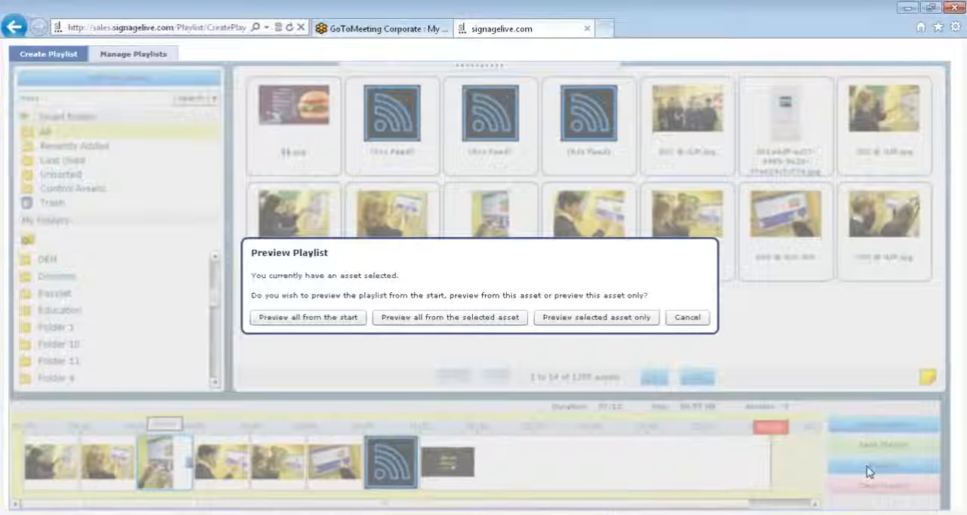
click(308, 318)
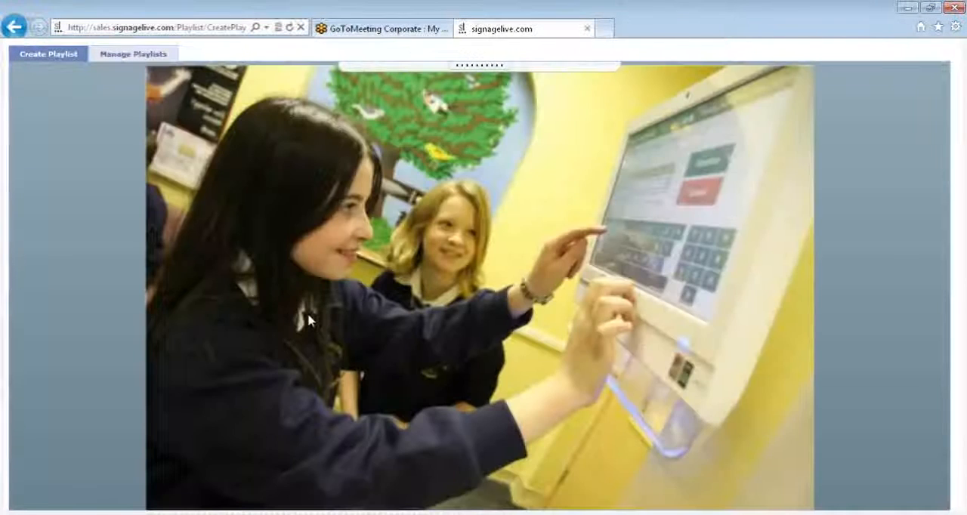
mouse_move(598, 508)
click(525, 503)
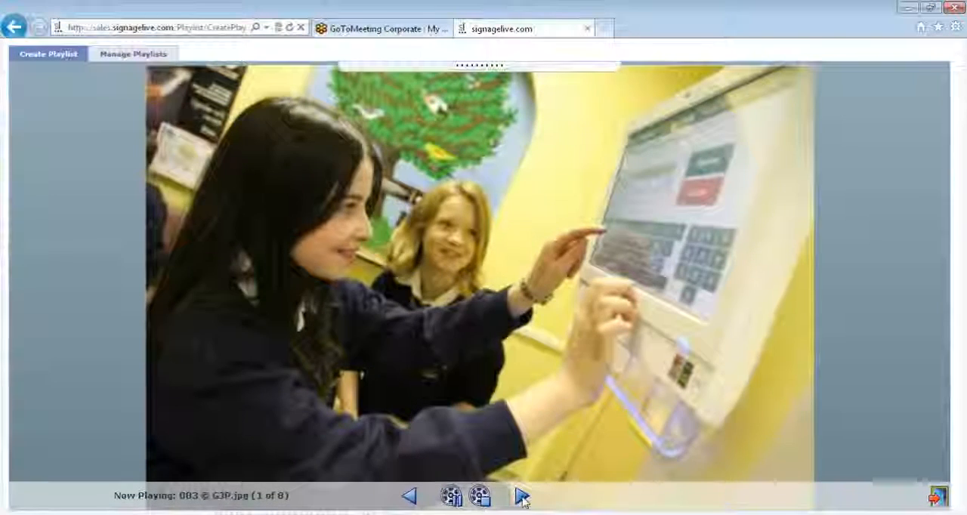
click(524, 500)
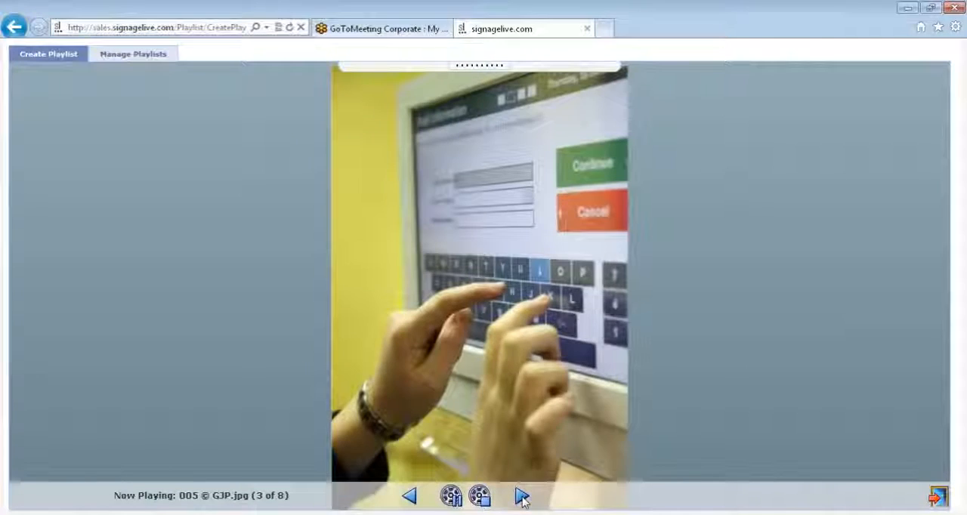
click(522, 496)
click(521, 496)
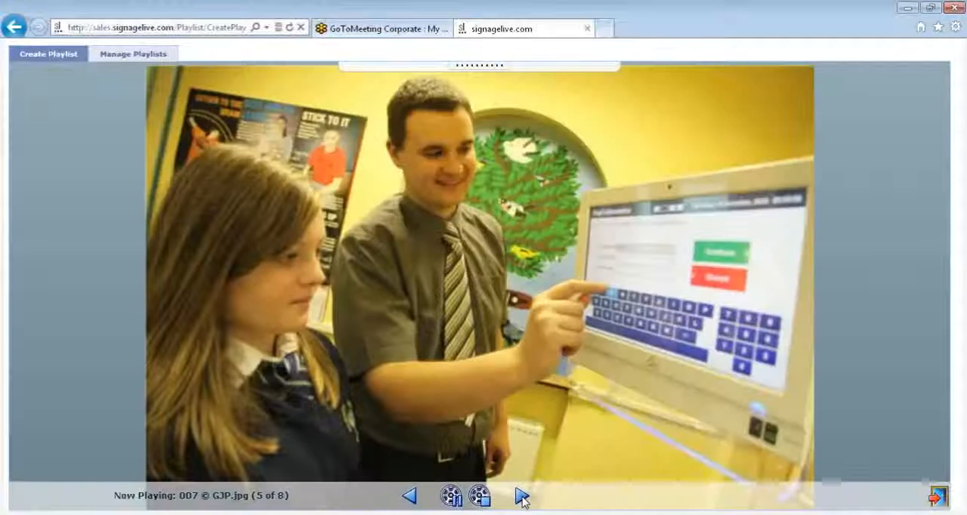
click(522, 497)
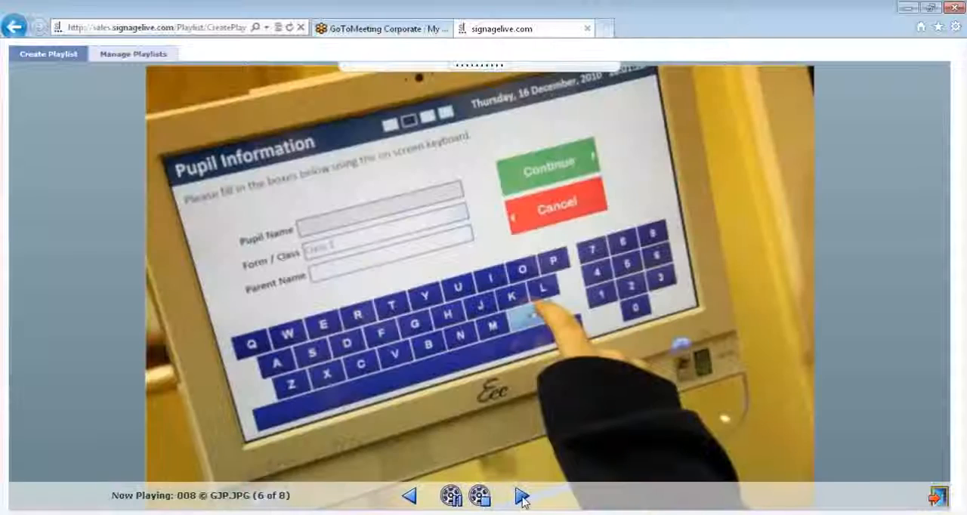
click(521, 497)
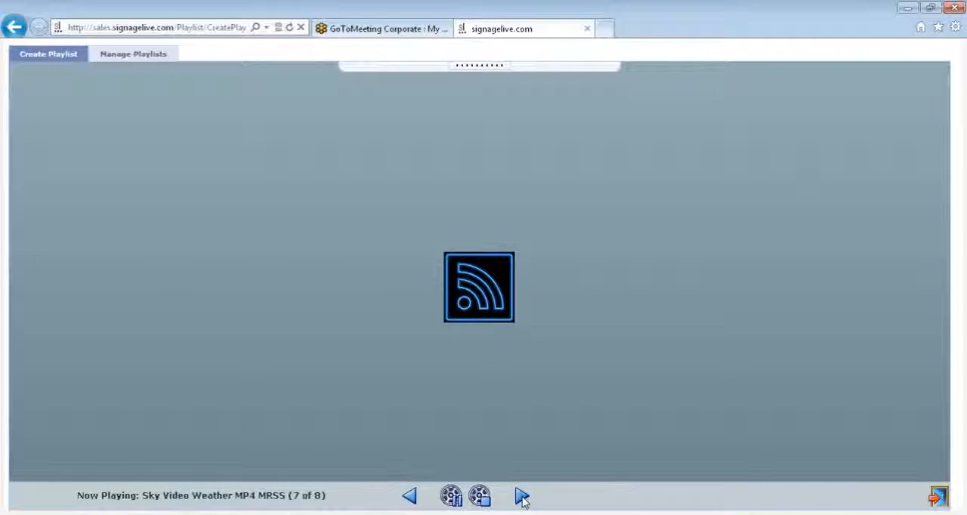
click(522, 497)
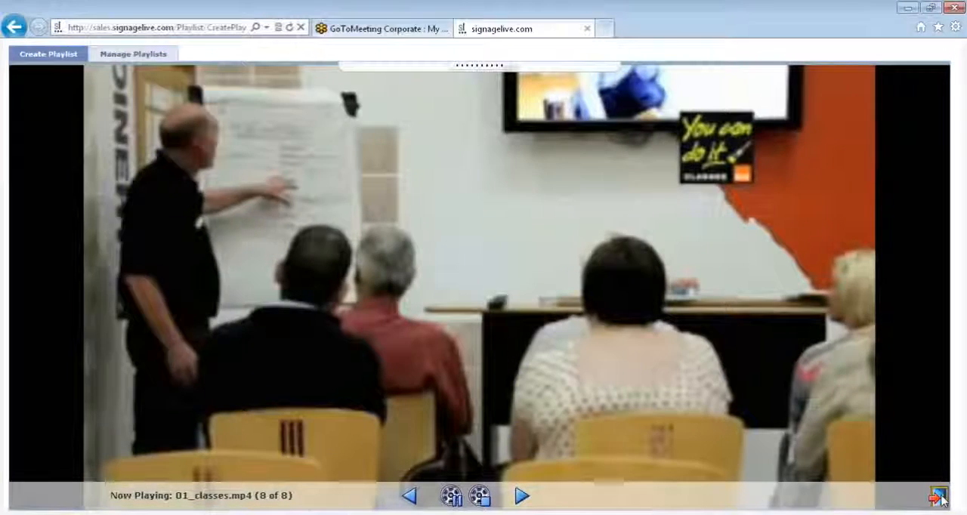
click(939, 497)
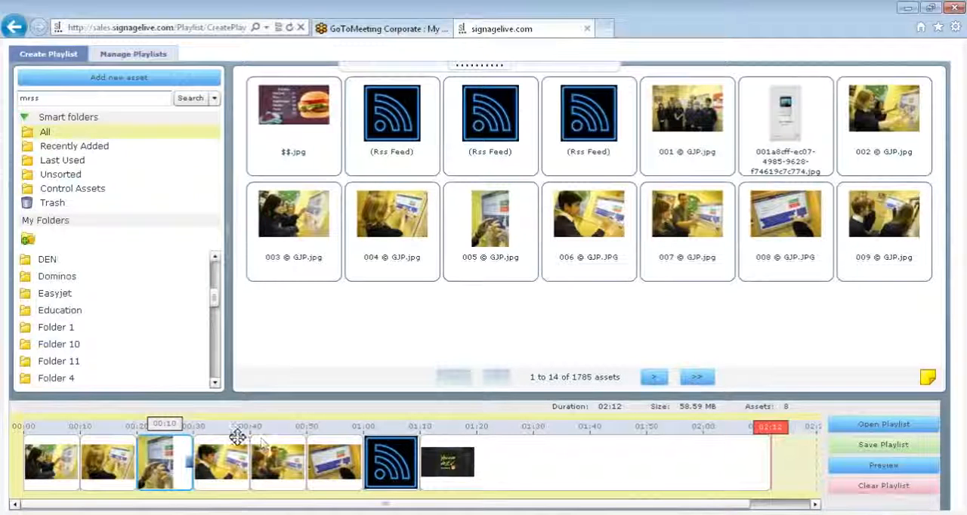
Remove the 005 © GJP.jpg image from the playlist timeline.
mouse_move(237, 436)
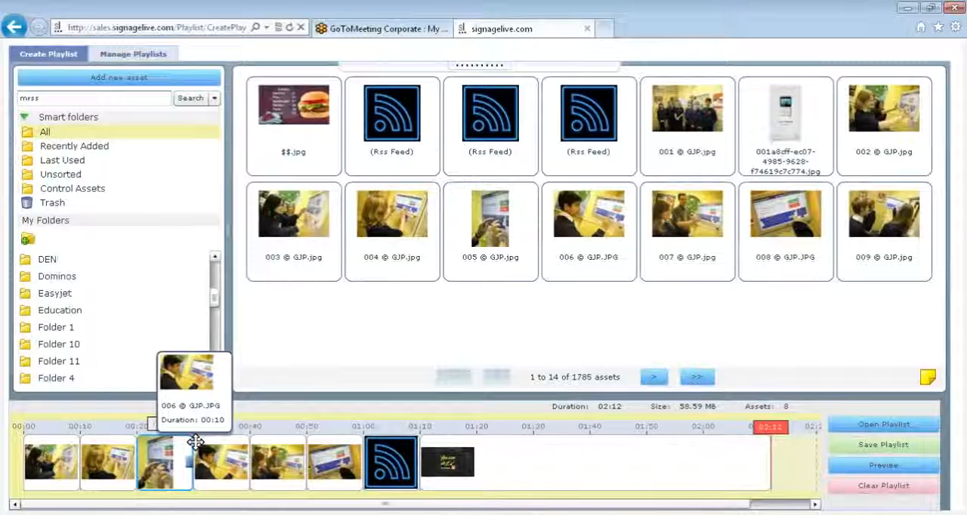
mouse_move(159, 458)
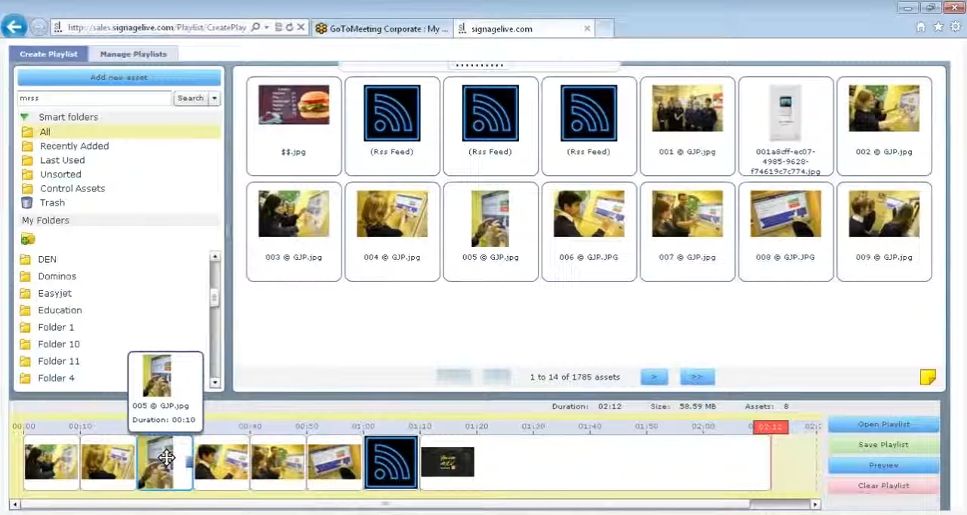
right_click(165, 459)
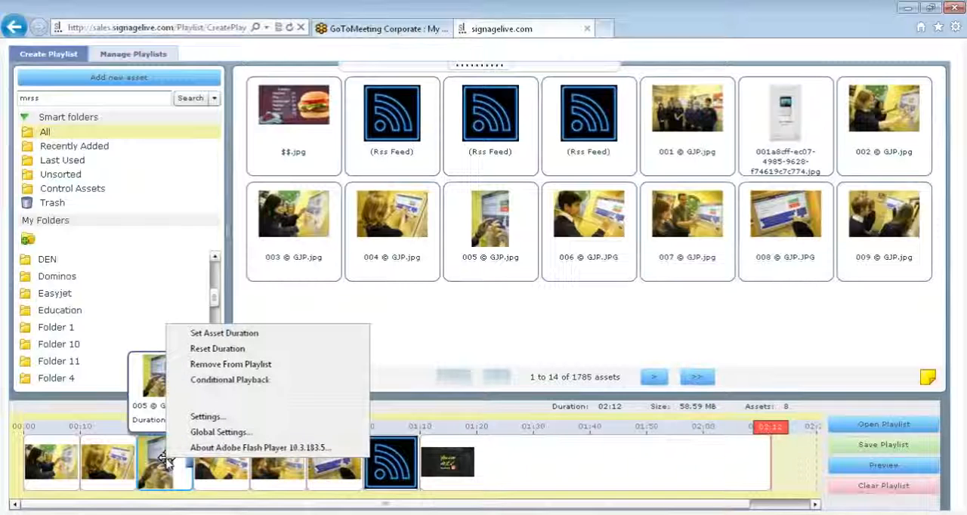
click(216, 365)
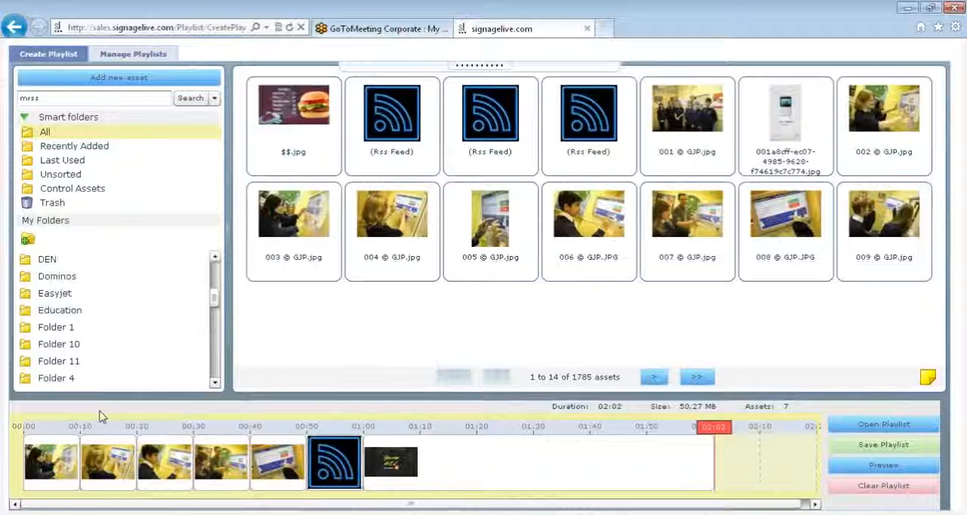
Set the duration of the 003 © GJP.jpg image on the timeline to 20 seconds, and stretch its clip to about 41 seconds.
mouse_move(75, 441)
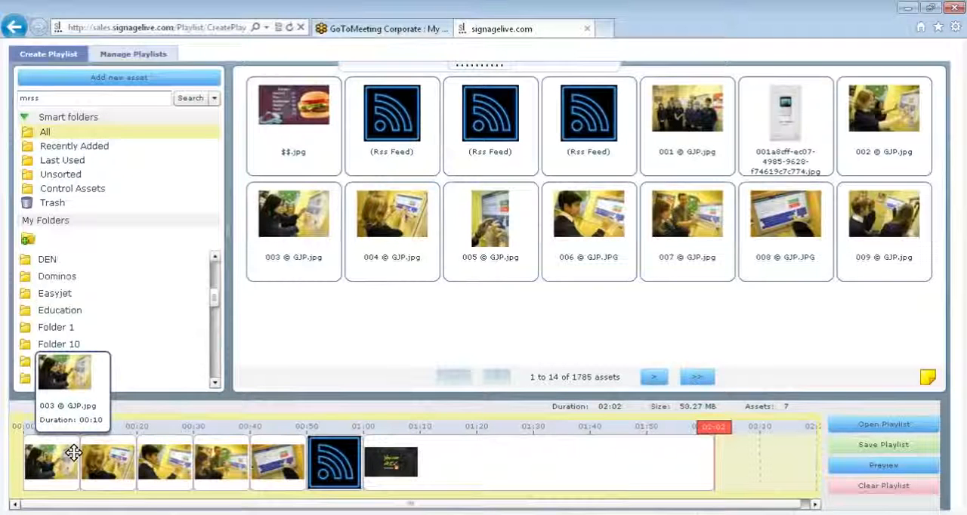
right_click(65, 460)
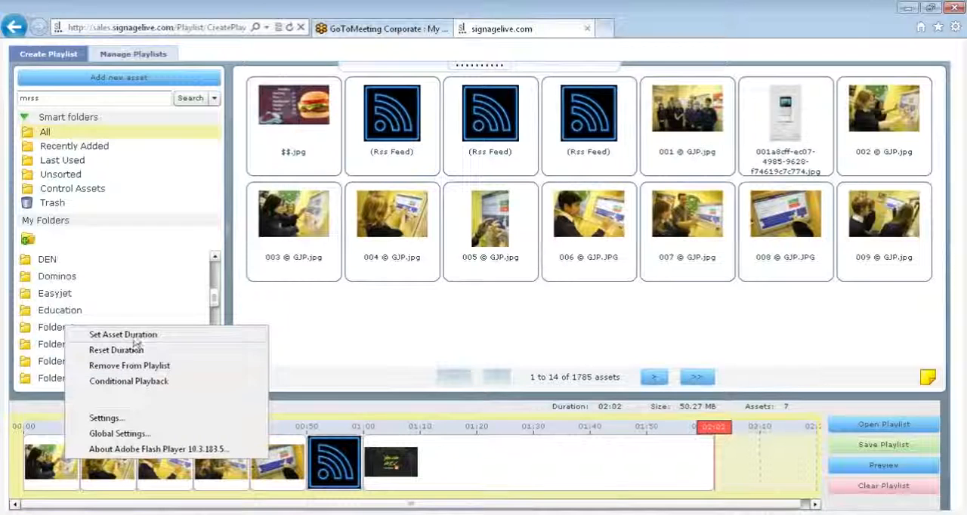
click(133, 339)
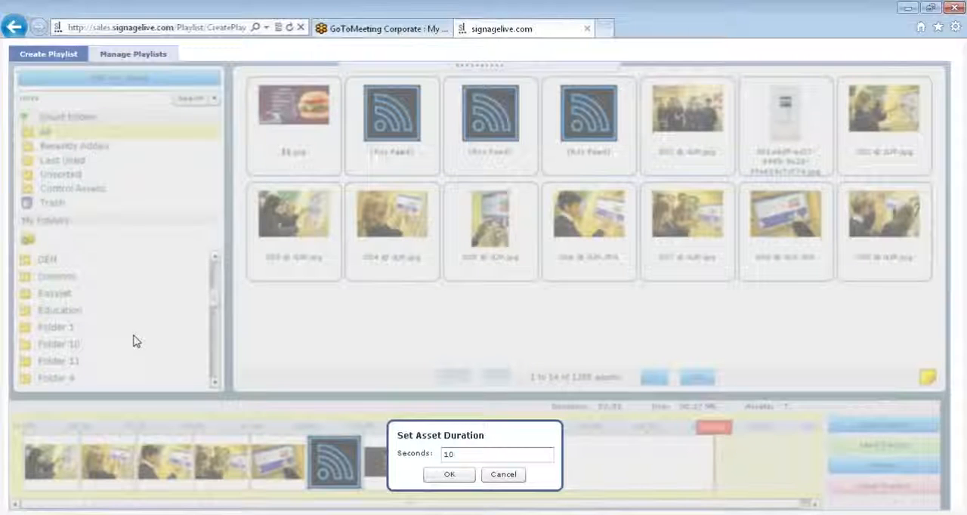
click(468, 455)
key(BackSpace)
key(BackSpace)
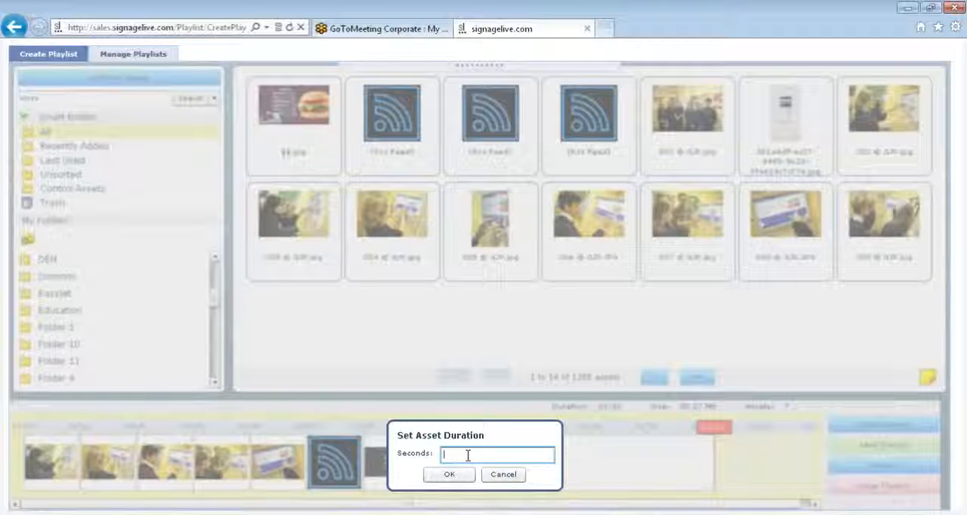
text(20)
click(451, 475)
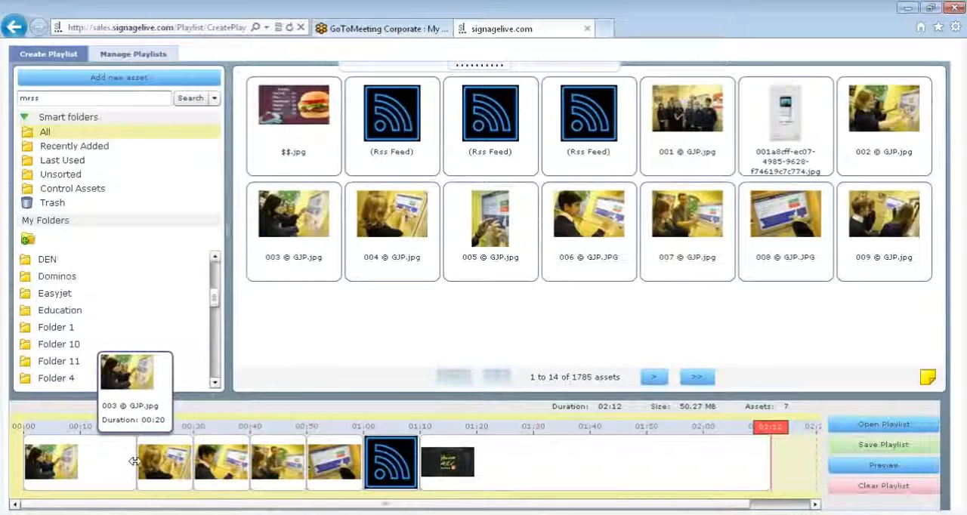
drag(134, 461, 252, 462)
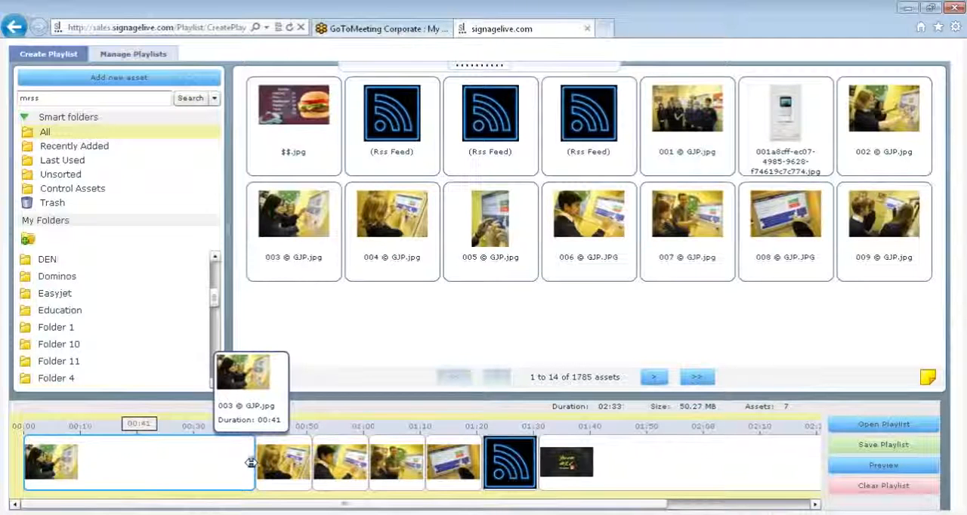
Open conditional playback for the 003 © GJP.jpg timeline image and set its validity period from 24/11/2011 to 30/11/2011.
right_click(124, 468)
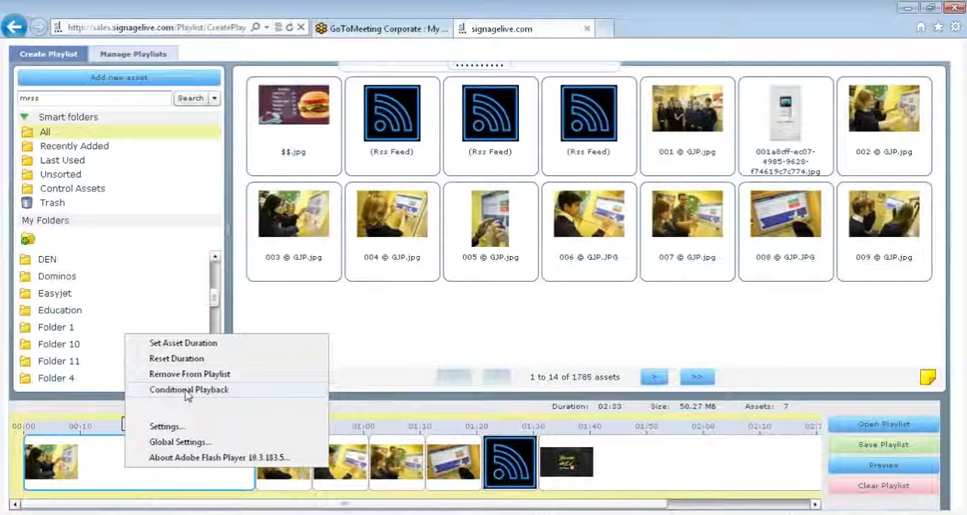
click(186, 392)
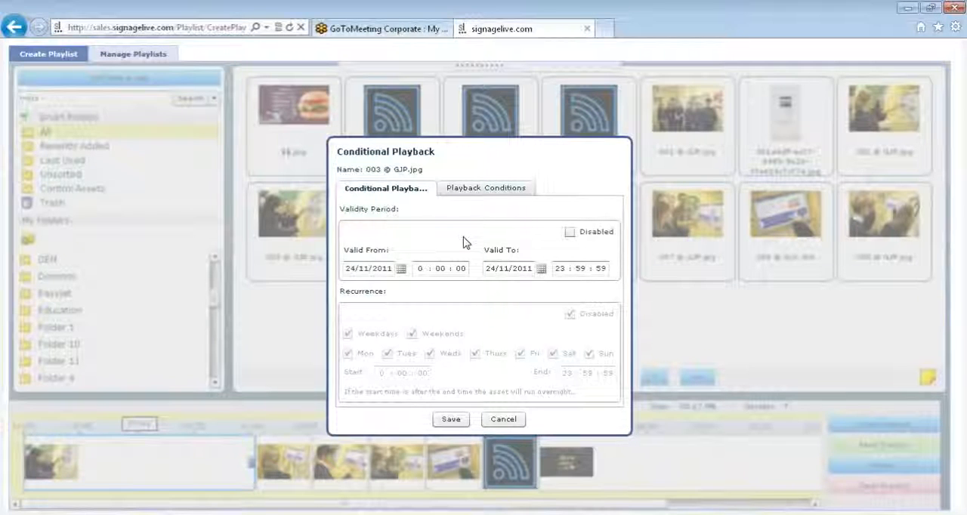
click(401, 268)
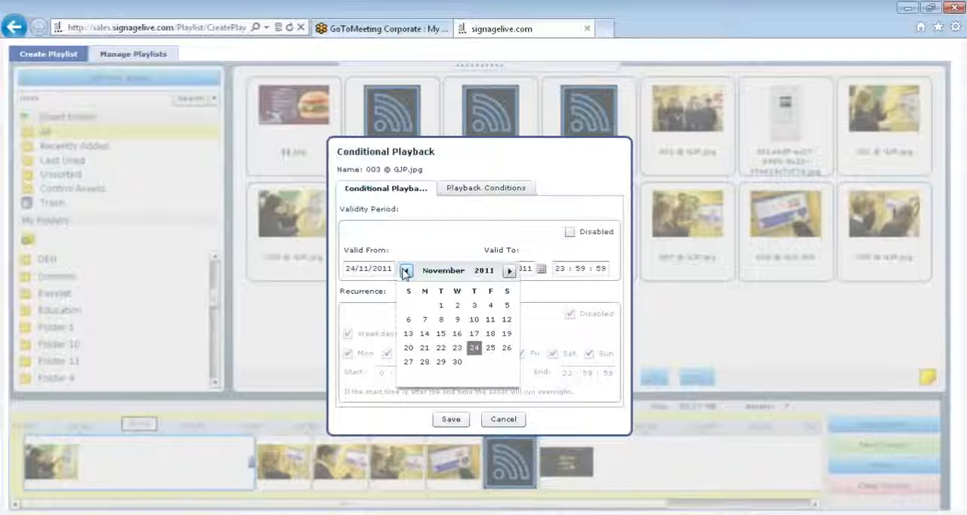
click(474, 348)
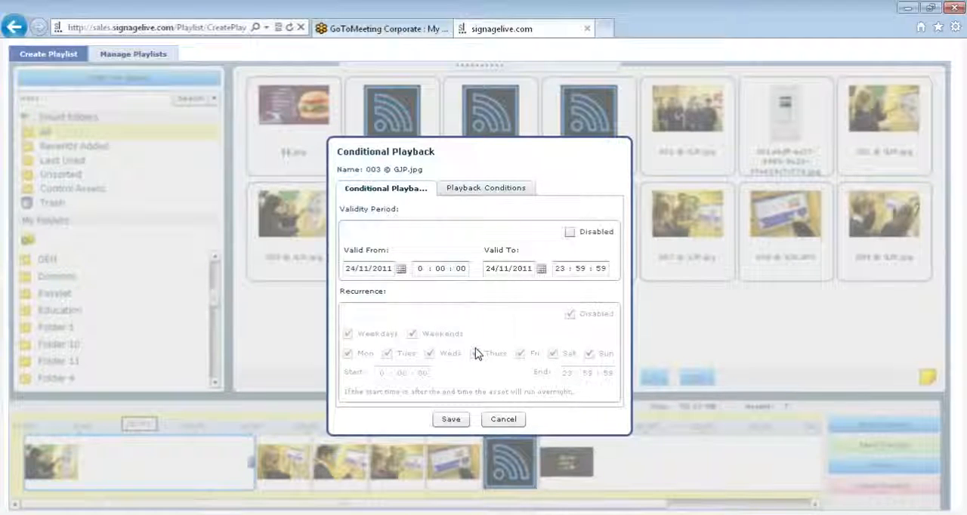
click(541, 269)
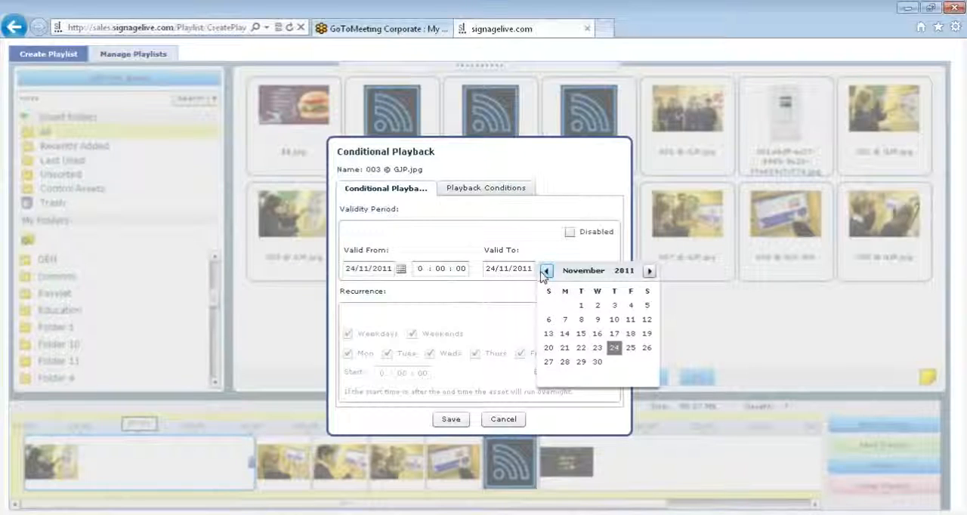
click(597, 364)
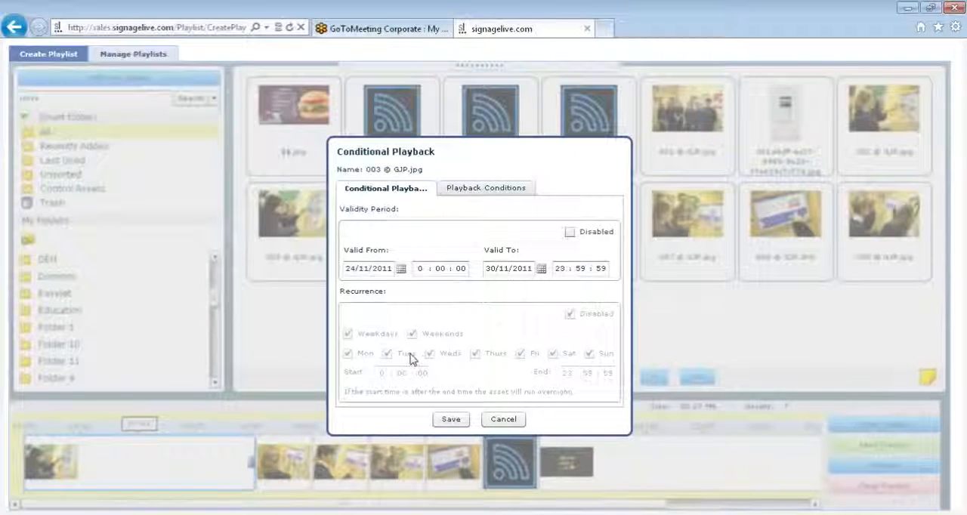
Enable recurrence for the image's conditional playback and restrict it to Mon, Tues, Fri and Sat.
click(362, 326)
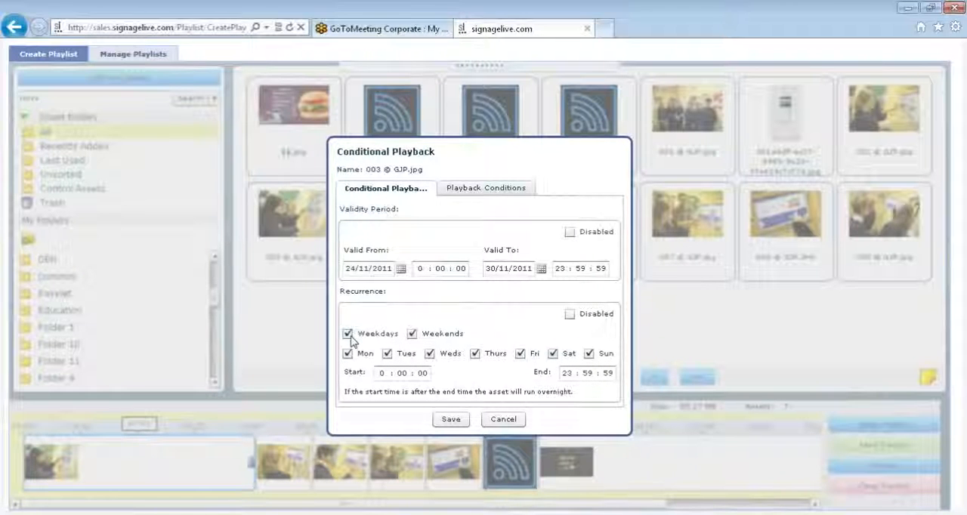
click(348, 334)
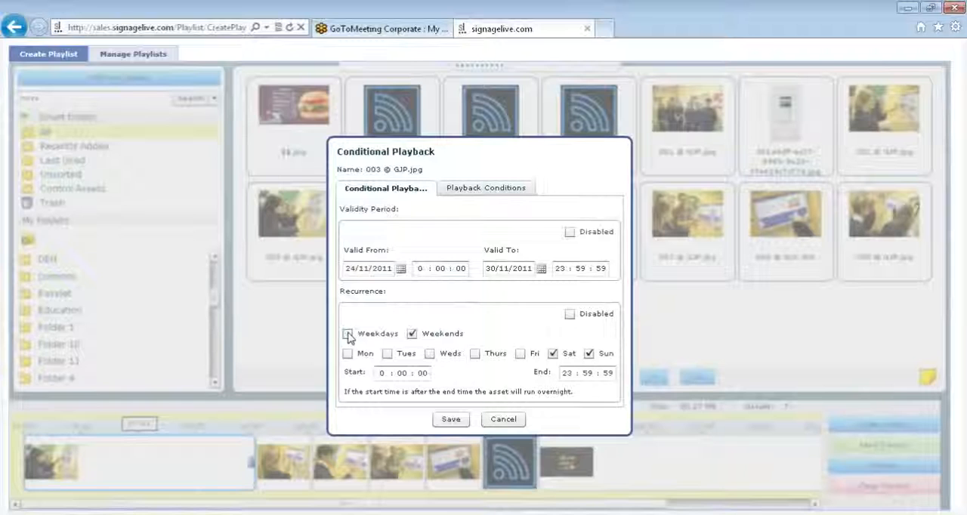
click(412, 334)
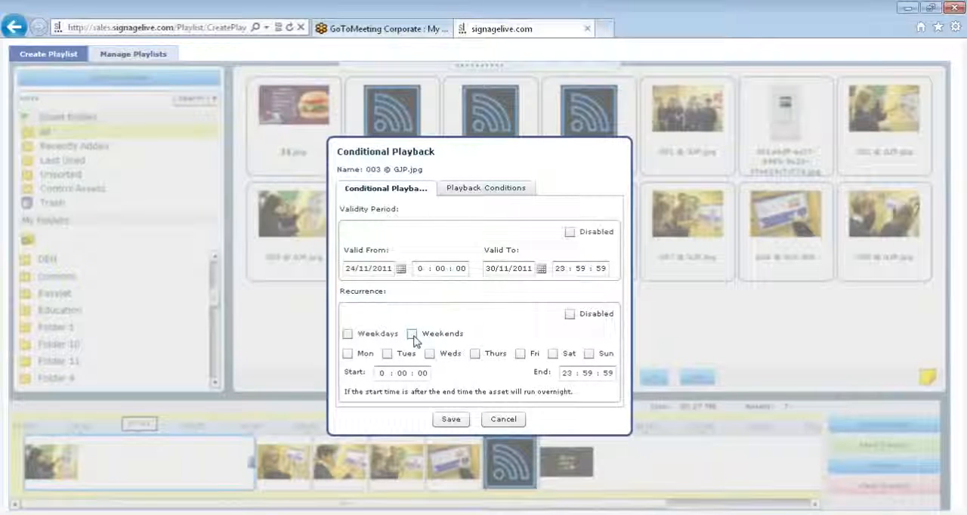
click(413, 336)
click(348, 336)
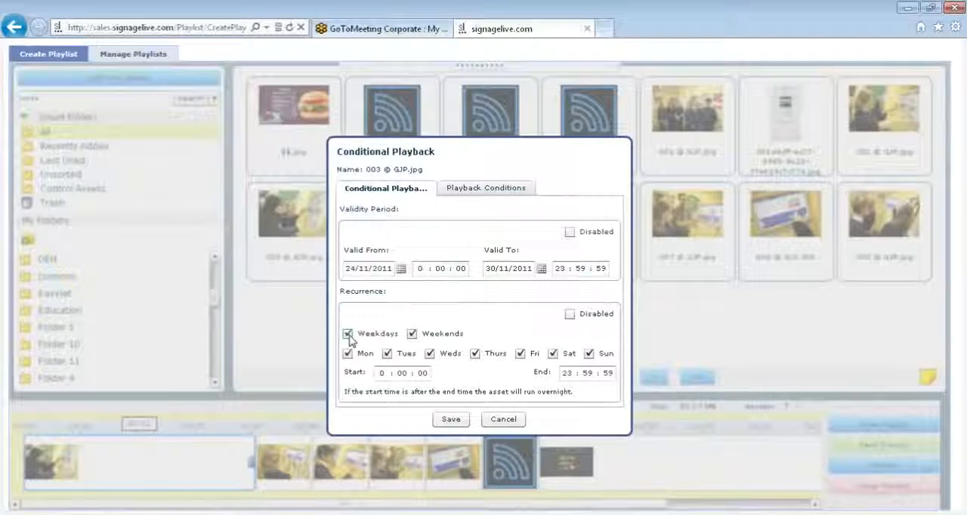
click(412, 334)
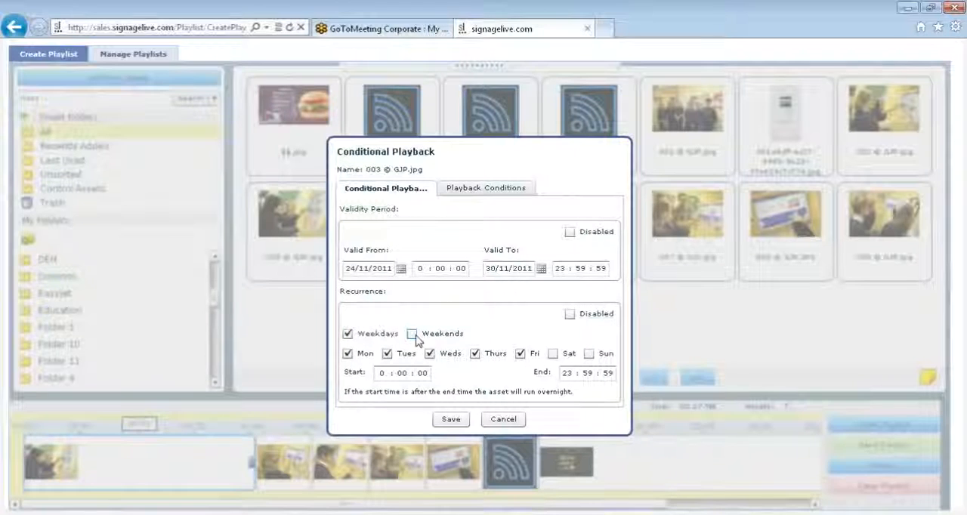
click(428, 353)
click(556, 354)
click(475, 355)
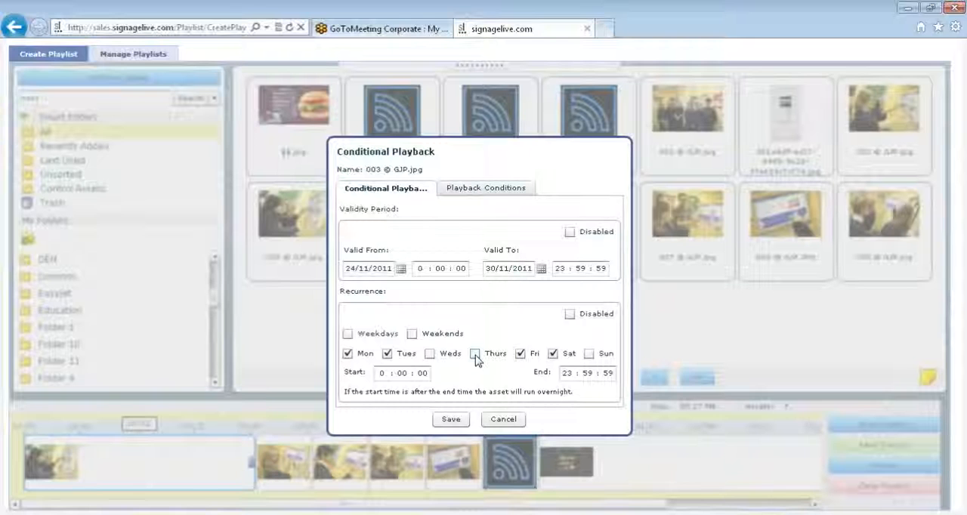
Set the recurrence window of the 003 © GJP.jpg image to start at 9:00:00 and end at 11:59:59.
click(390, 372)
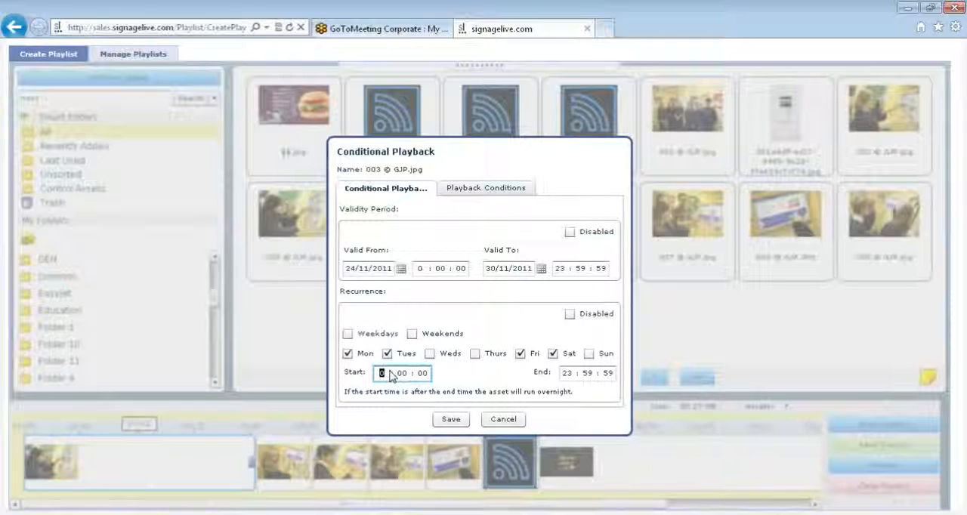
text(9)
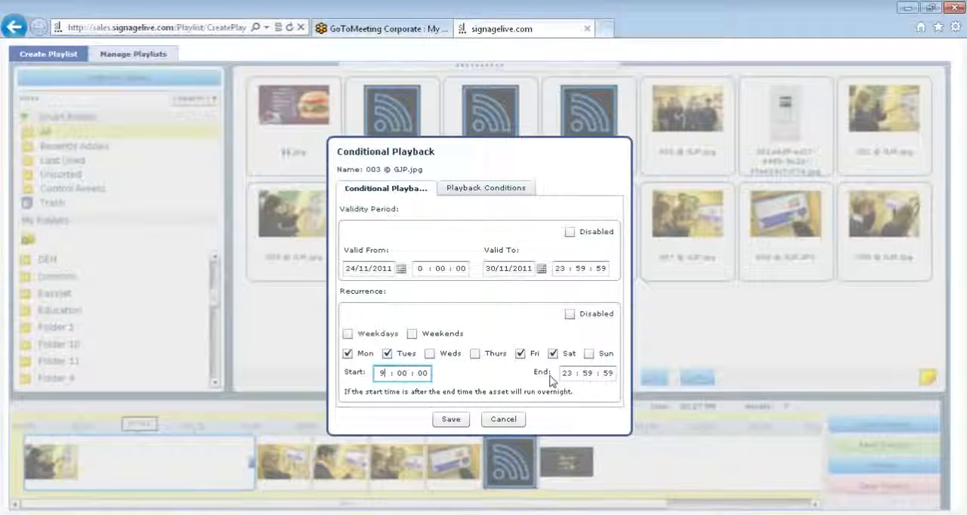
click(570, 373)
key(BackSpace)
text(11)
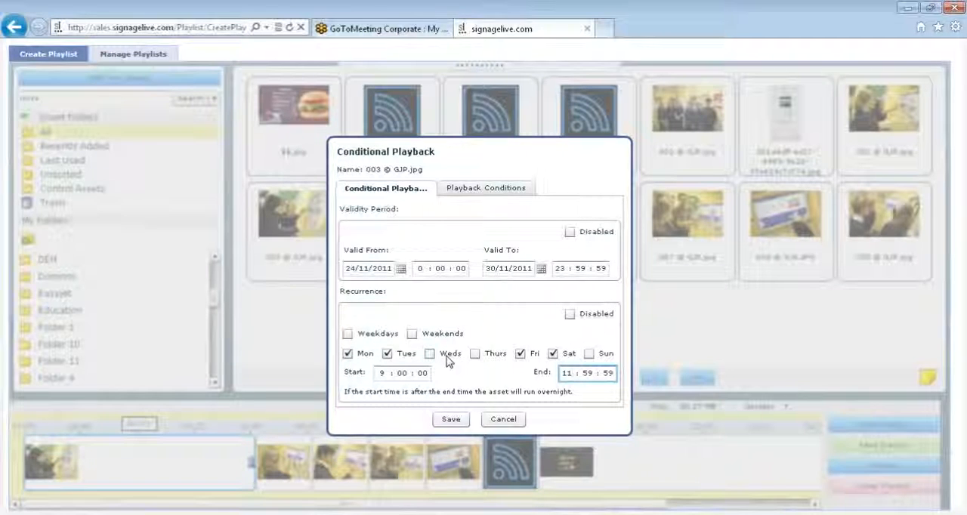
Restrict the 003 © GJP.jpg image to play only on players matching the tag "london" and save its conditional playback.
click(487, 193)
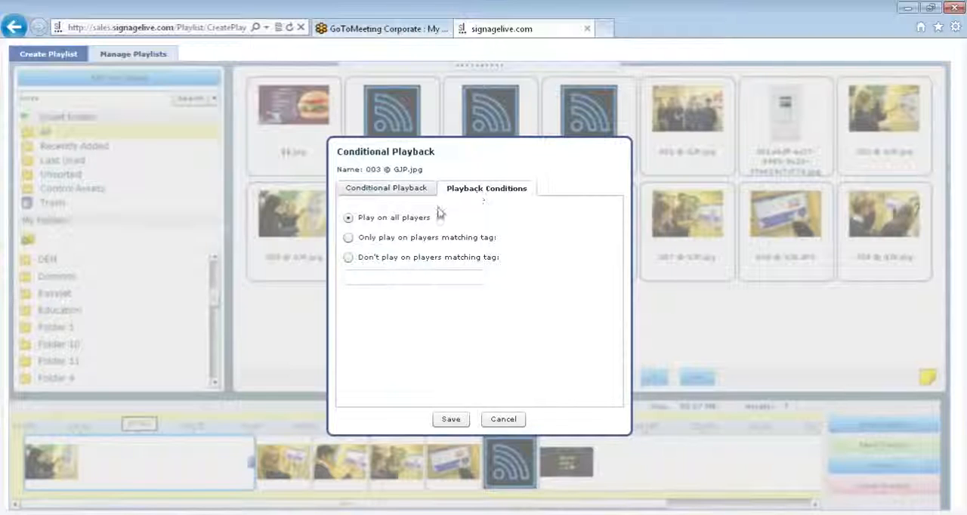
click(349, 238)
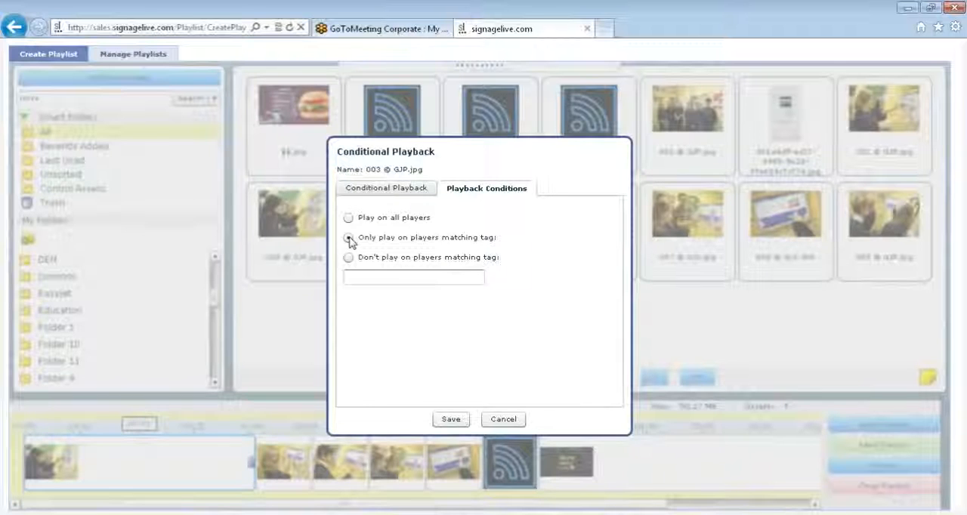
click(370, 281)
text(london)
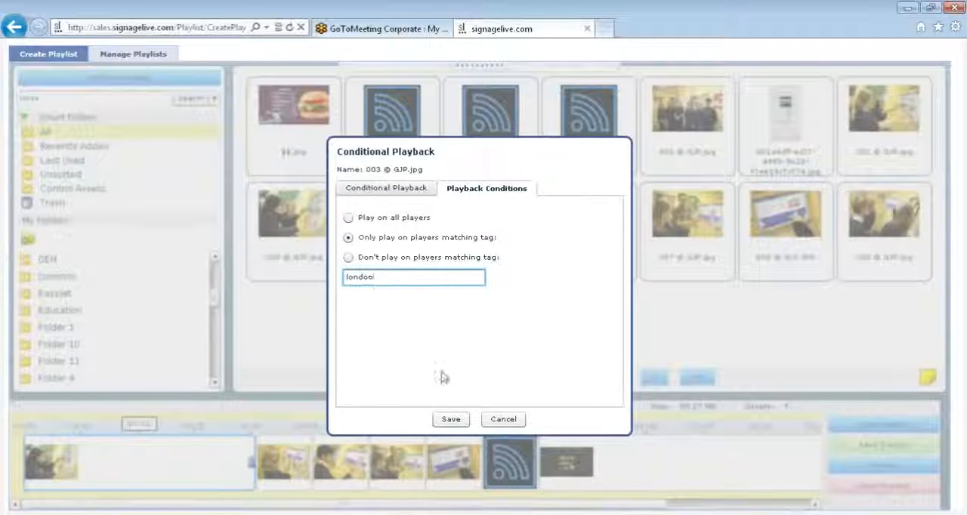
click(451, 419)
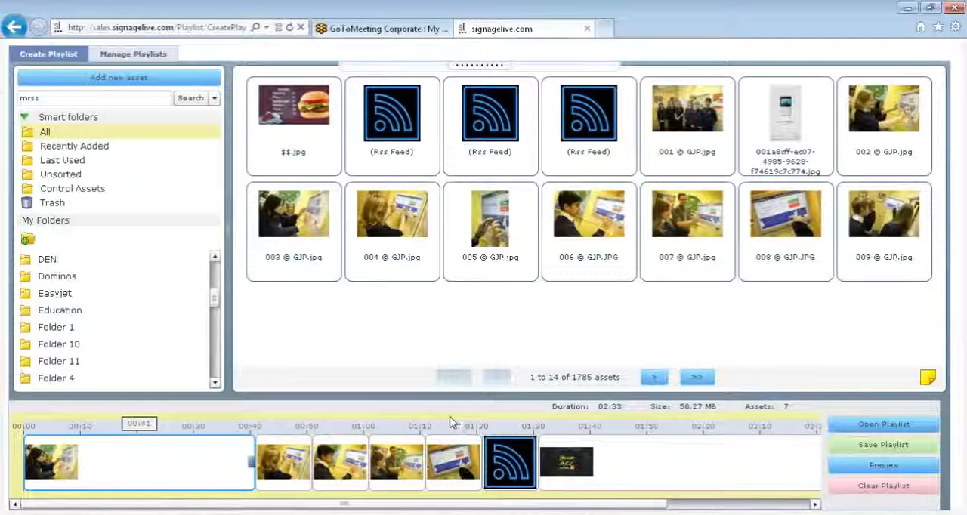
mouse_move(205, 442)
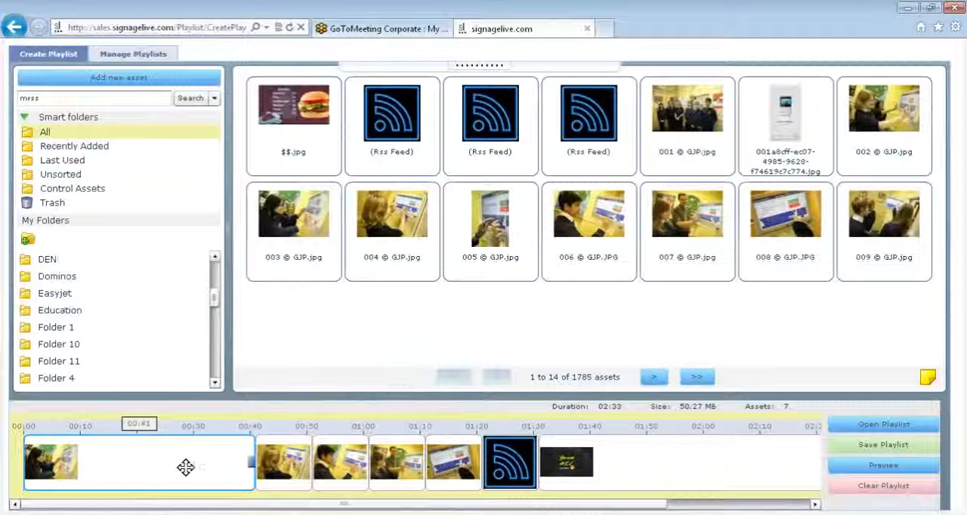
mouse_move(157, 461)
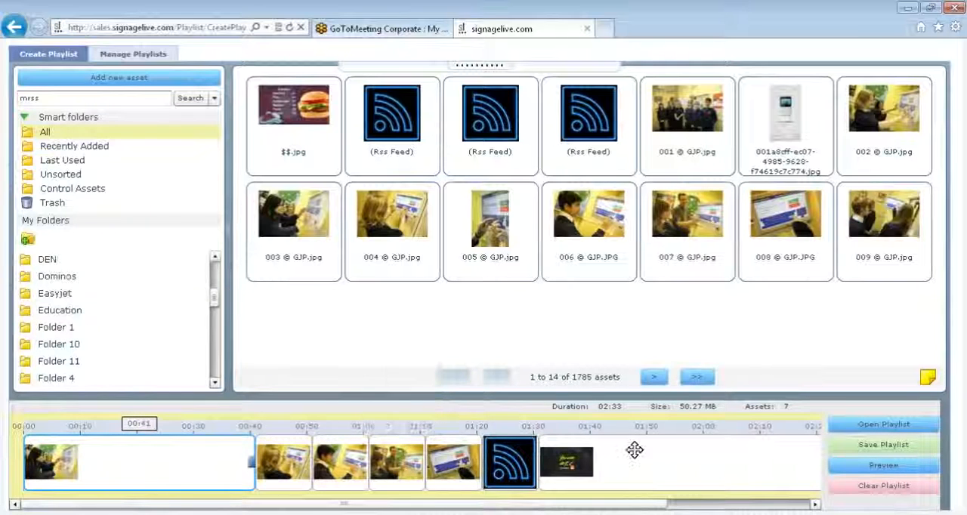
mouse_move(733, 472)
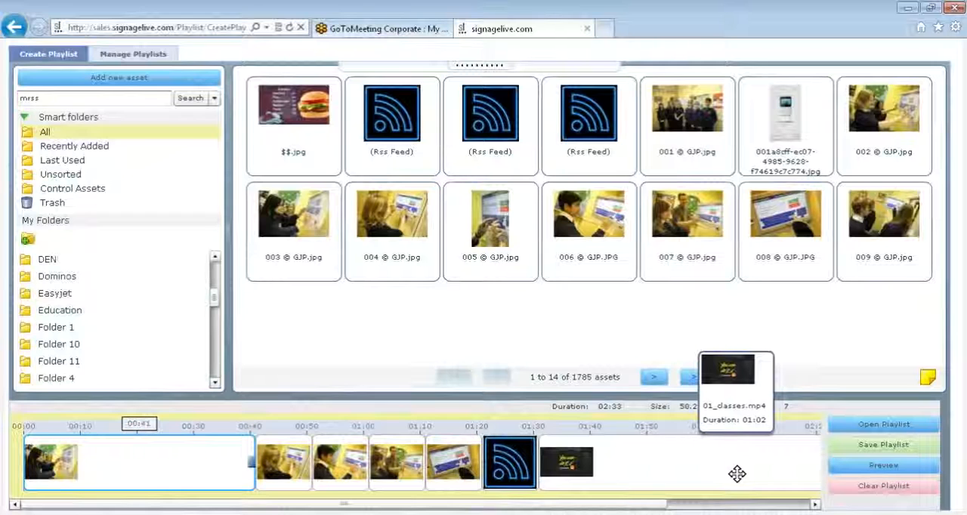
click(844, 449)
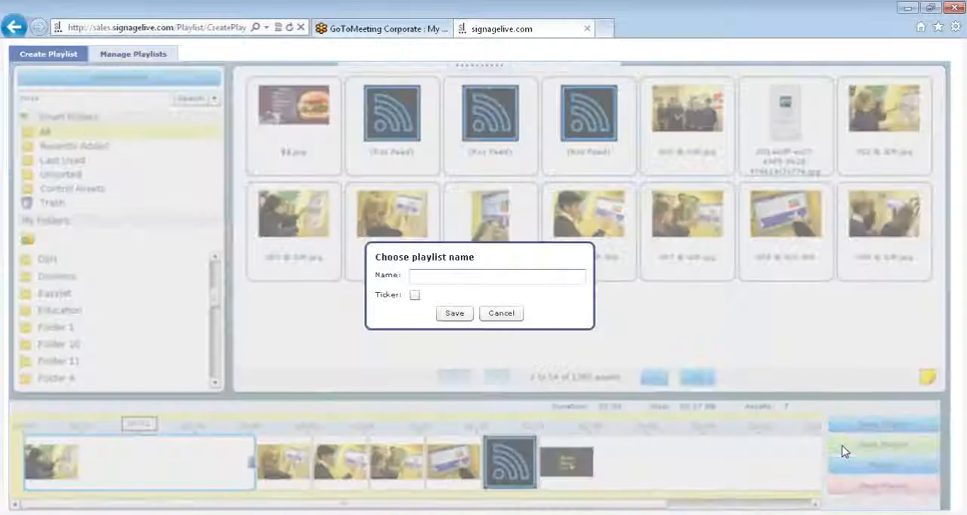
click(536, 277)
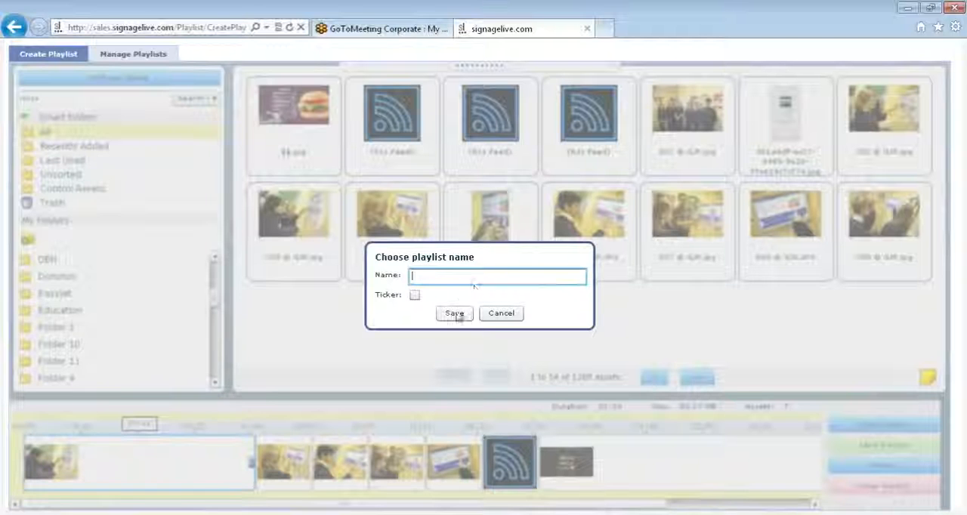
click(503, 313)
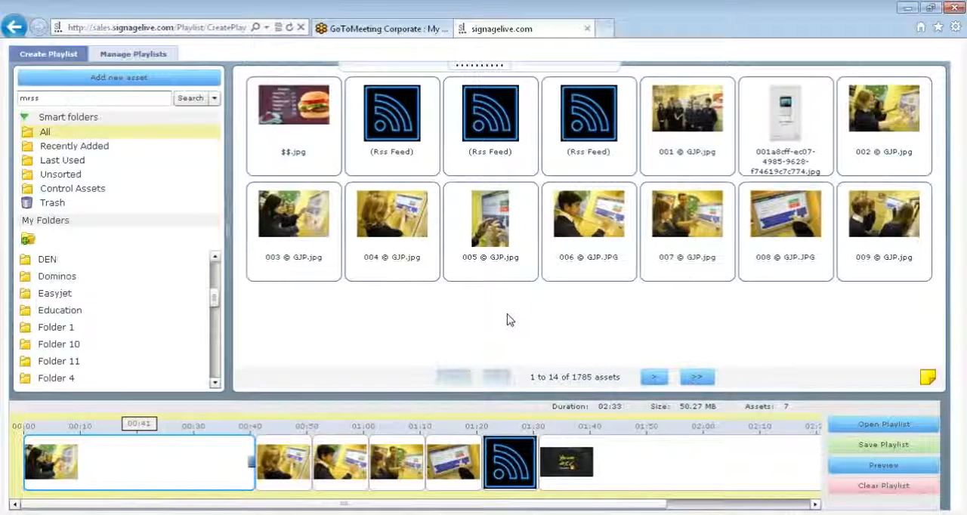
Check the playback details of the 003 © GJP.jpg clip, and open the existing !signagelive screensaver playlist for editing.
mouse_move(106, 448)
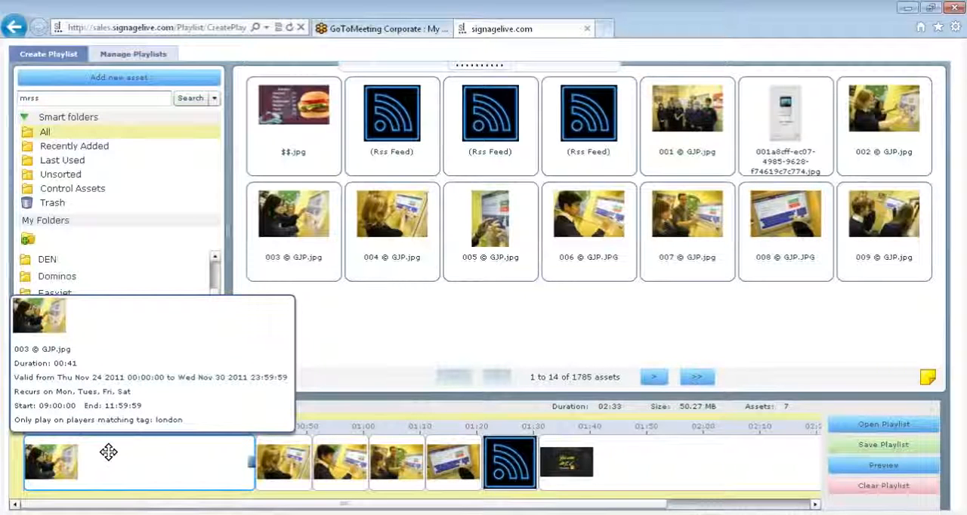
mouse_move(514, 461)
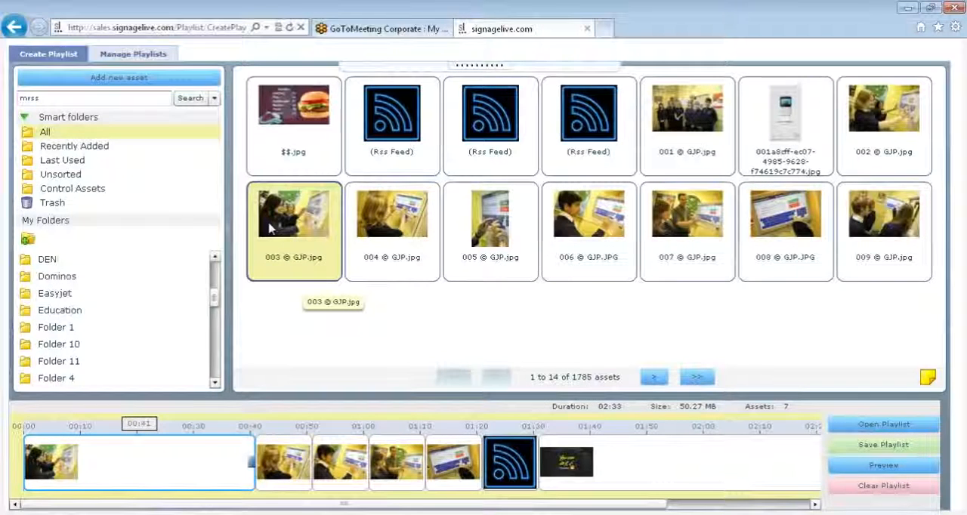
click(133, 60)
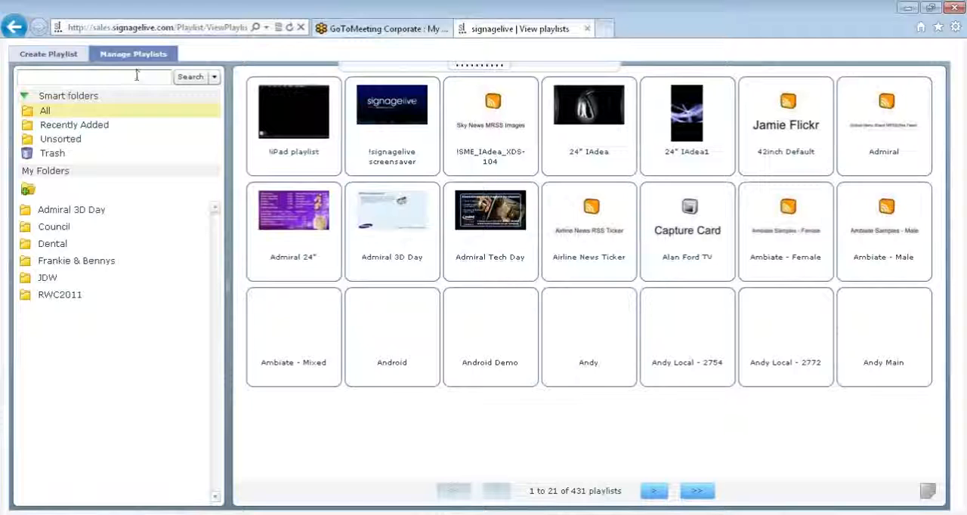
click(136, 75)
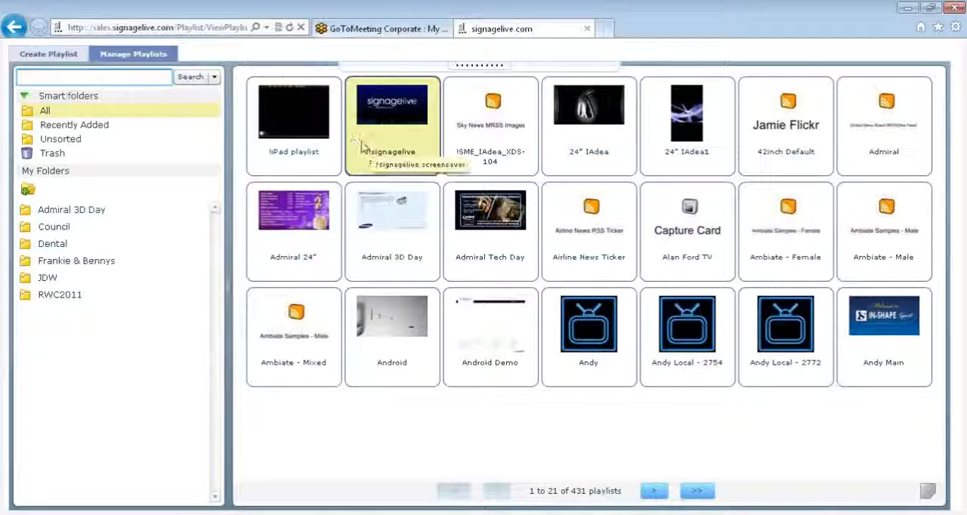
click(414, 141)
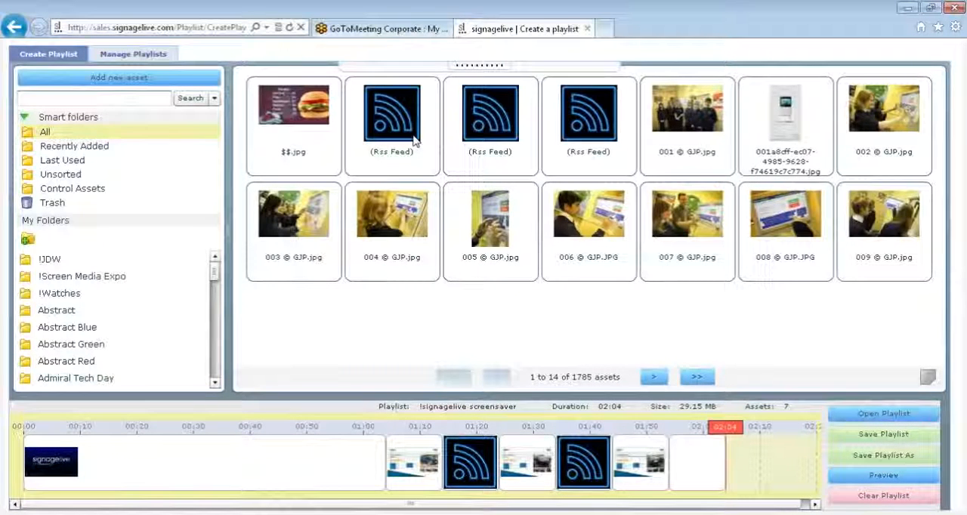
Add $$.jpg at the start of the !signagelive screensaver timeline and remove the image directly after Signagelive_anim.mp4.
drag(318, 143, 335, 481)
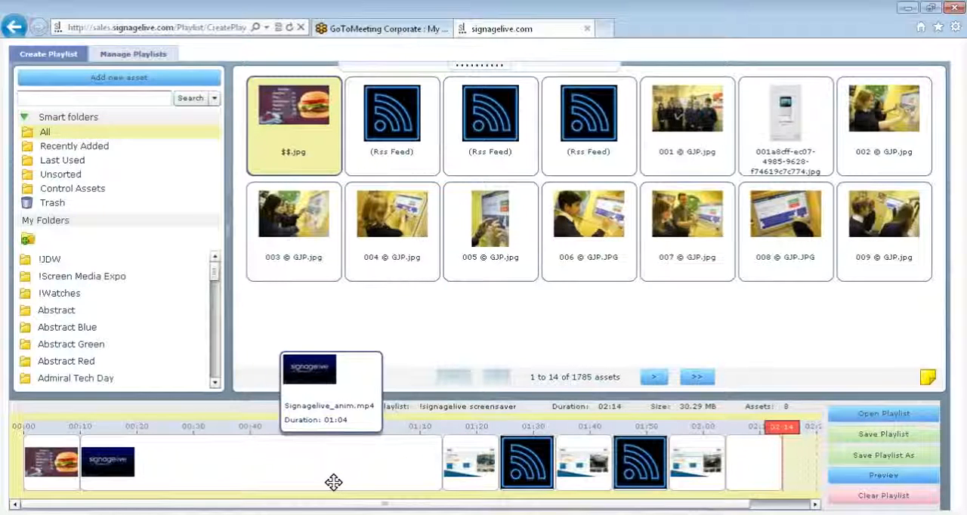
right_click(472, 476)
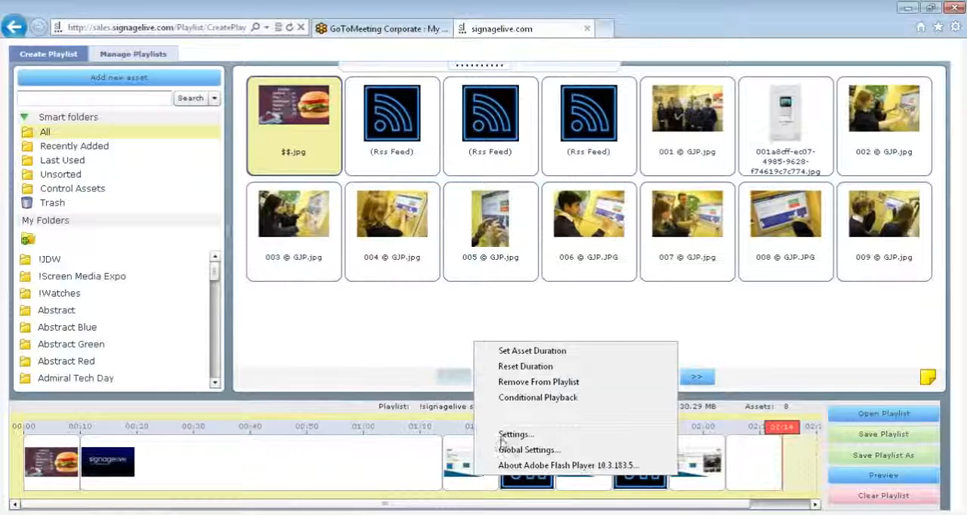
click(526, 383)
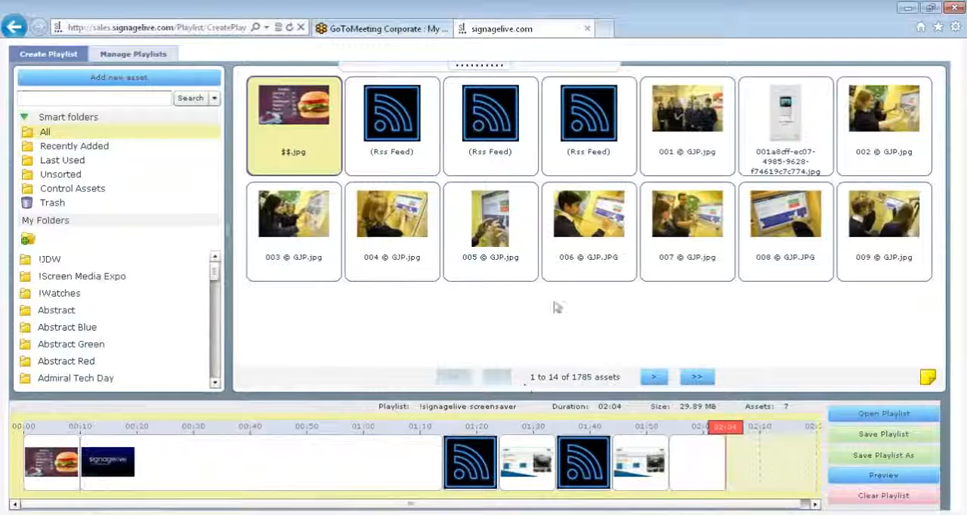
Insert 006 © GJP.JPG after the first RSS feed on the timeline, and start saving the playlist but cancel the overwrite.
drag(589, 223, 512, 484)
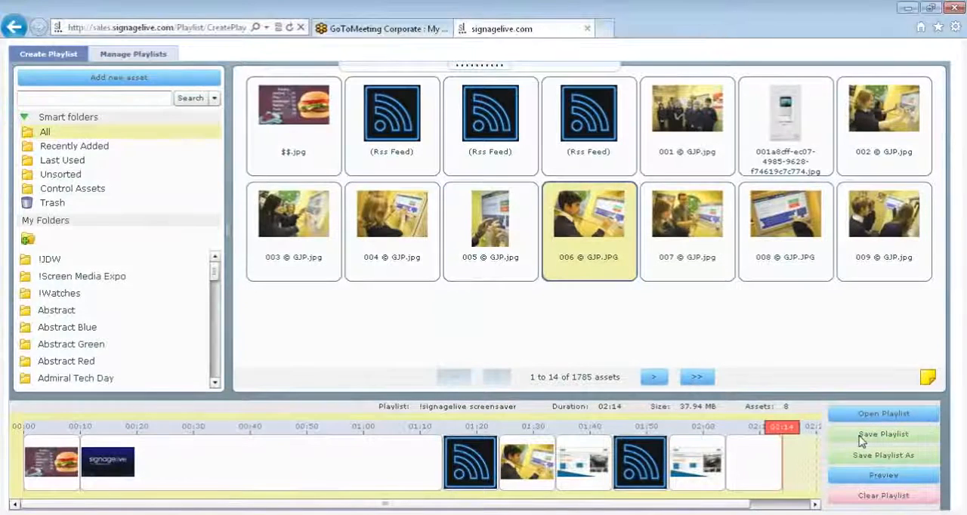
click(860, 438)
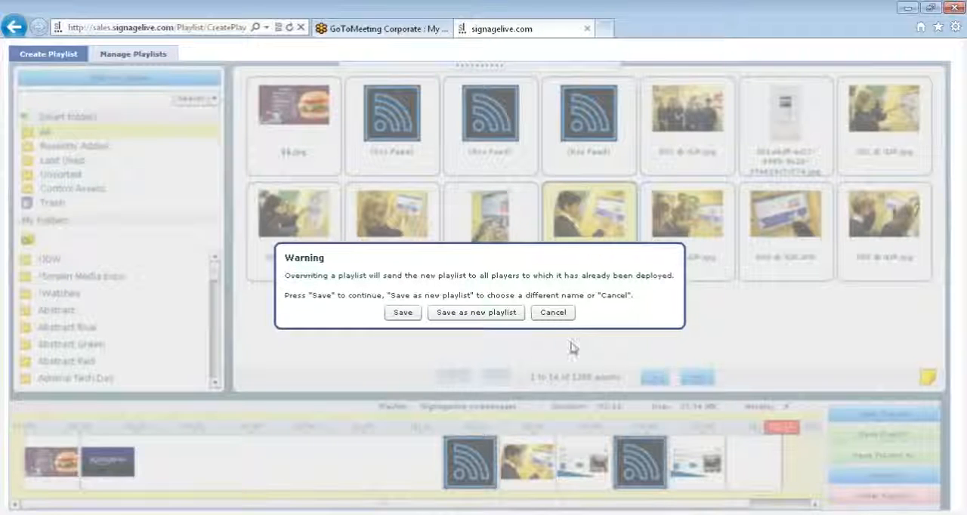
click(553, 315)
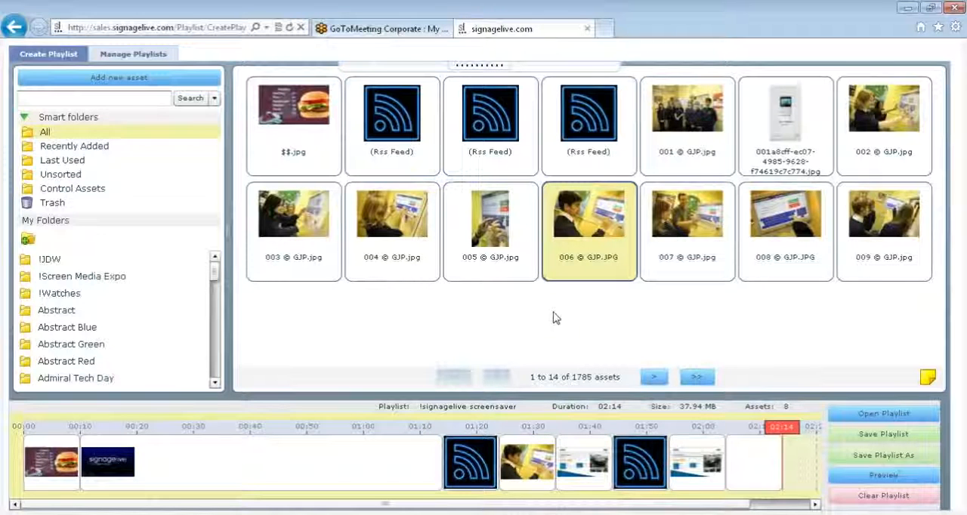
Start a new playlist and add the six images 003 © GJP.jpg through 008 © GJP.JPG to its timeline.
click(43, 58)
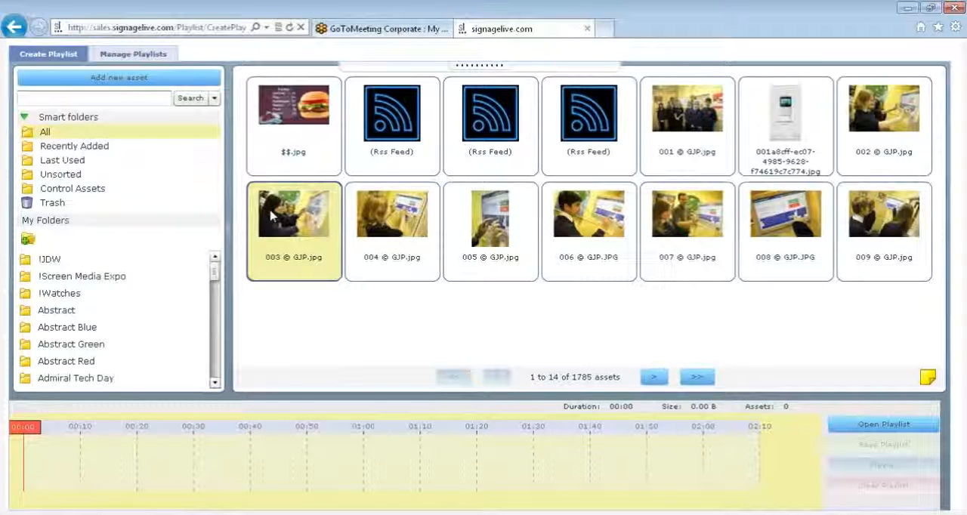
drag(271, 215, 785, 245)
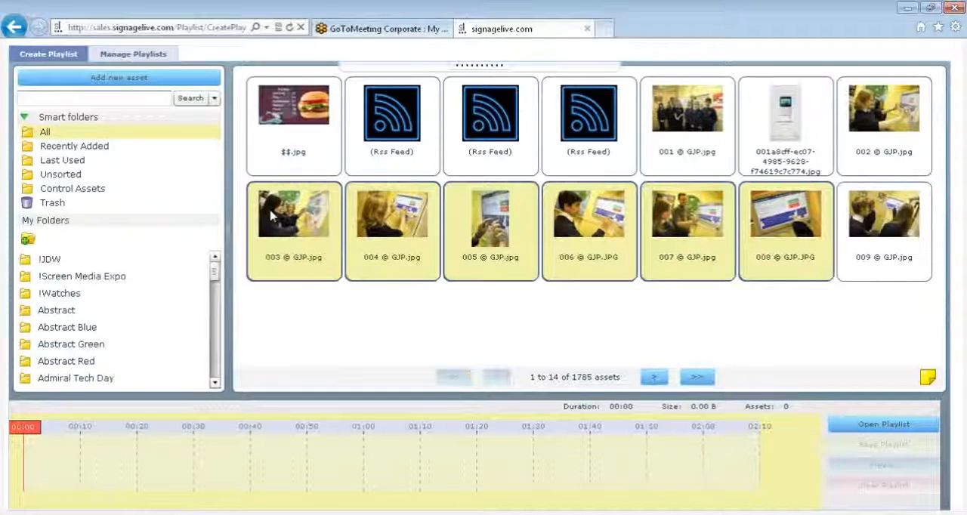
drag(497, 245, 218, 470)
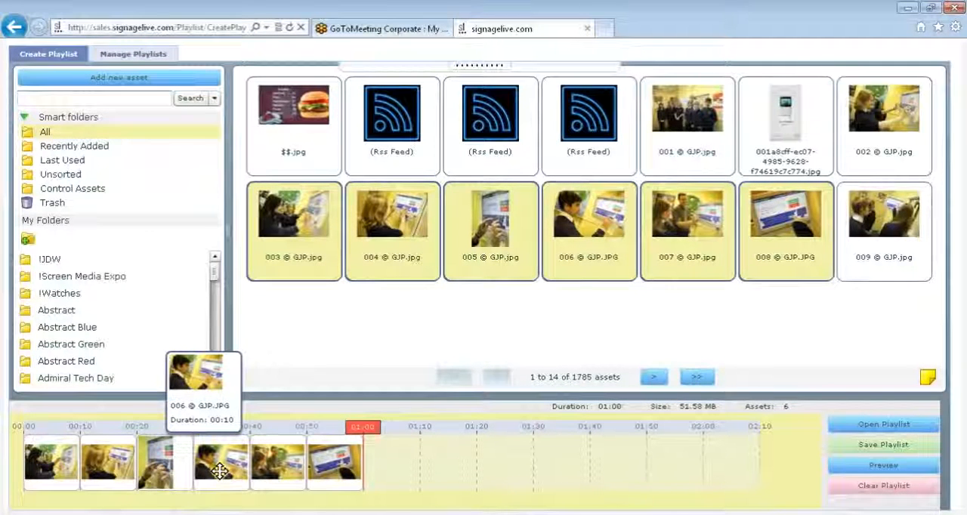
Try a Capture Card control asset of about 18 seconds after the last timeline image, and remove it again.
click(75, 190)
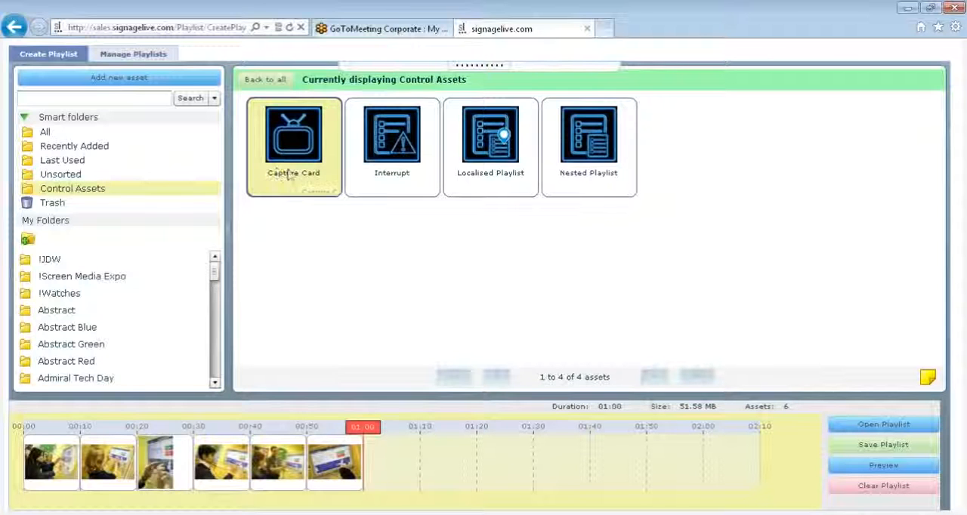
drag(290, 174, 402, 487)
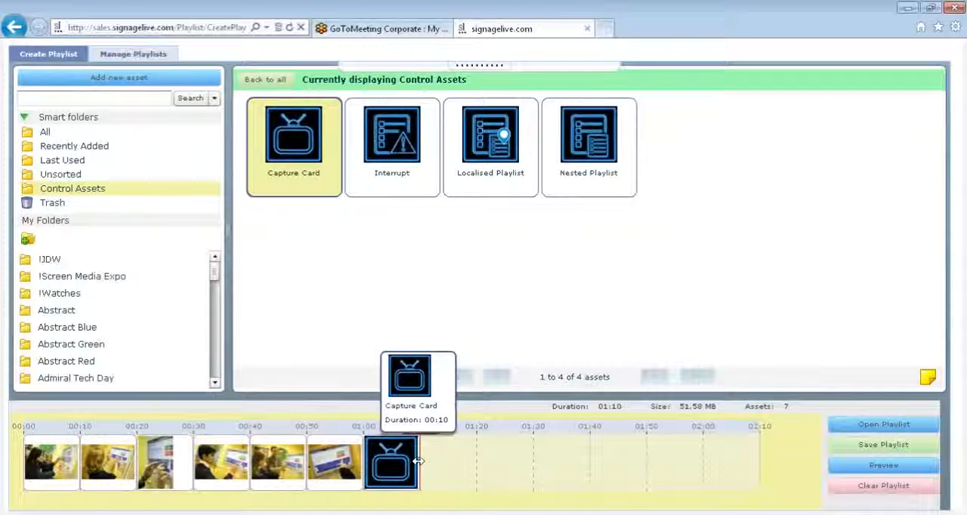
drag(417, 461, 465, 453)
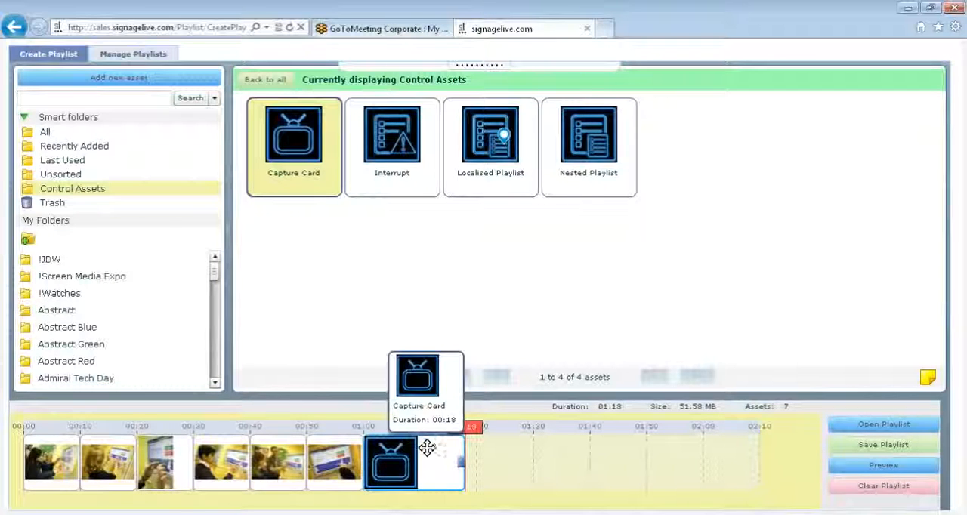
key(Delete)
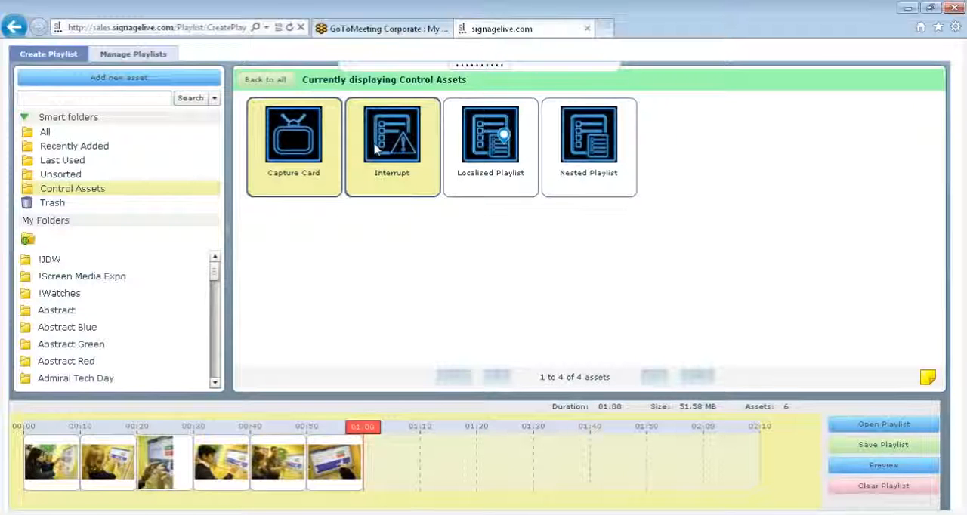
Add an Interrupt control asset at the end of the timeline with Key A as its interrupt signal.
drag(375, 148, 375, 456)
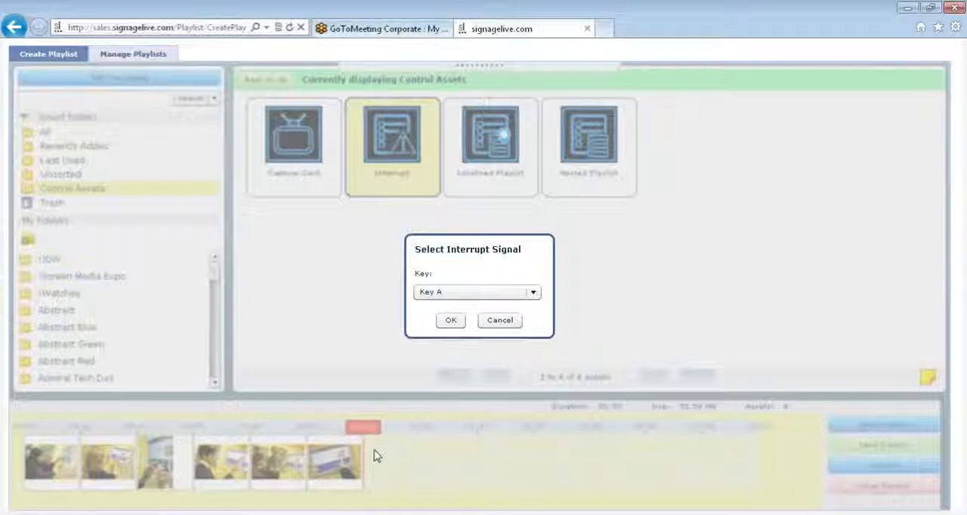
click(466, 294)
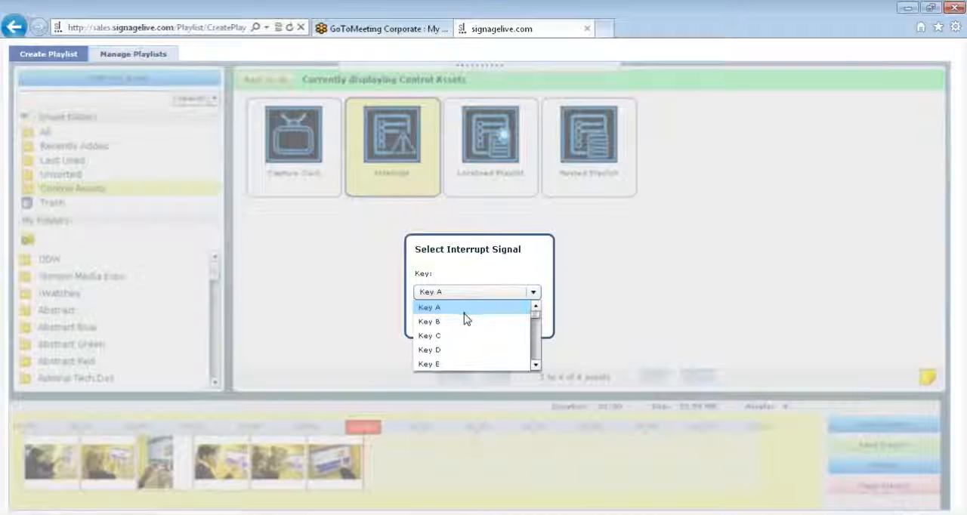
click(463, 309)
click(453, 323)
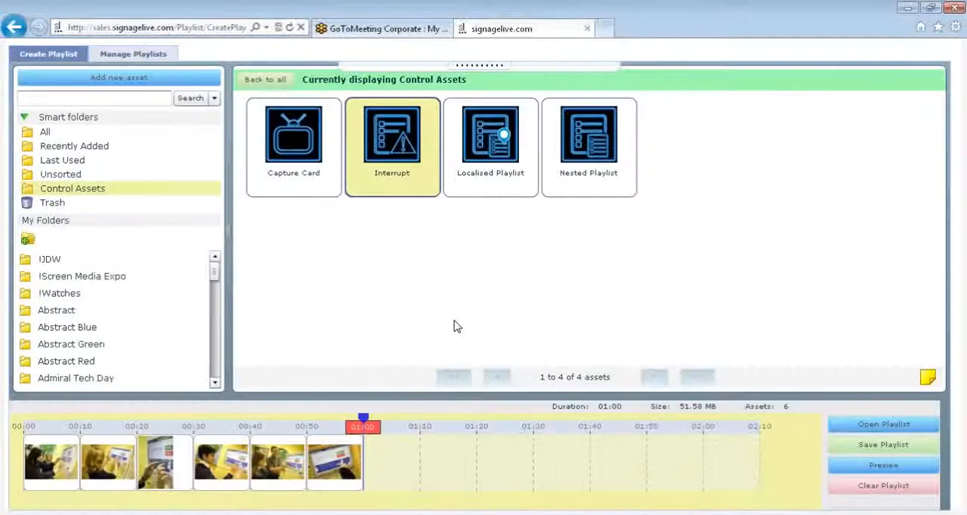
mouse_move(363, 420)
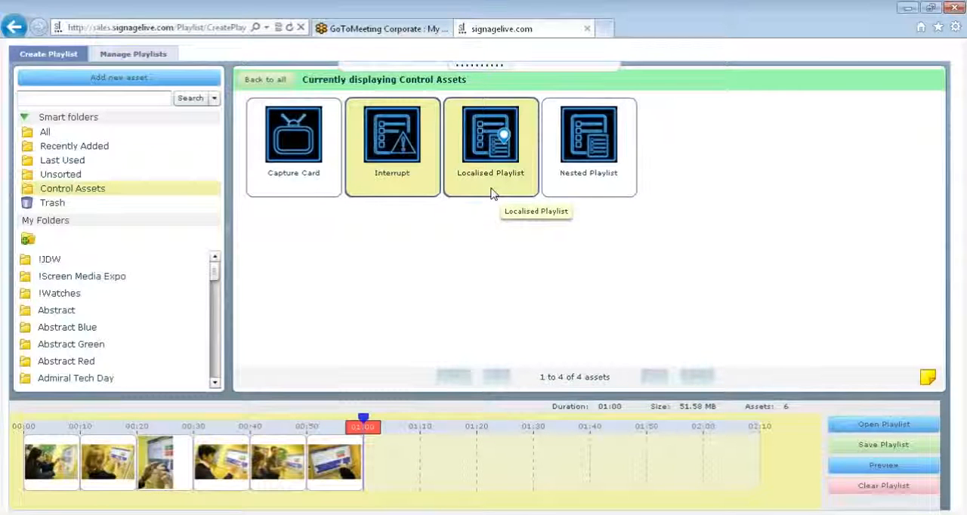
Add a Nested Playlist control asset at the end of the timeline and name it webinar 001.
click(572, 189)
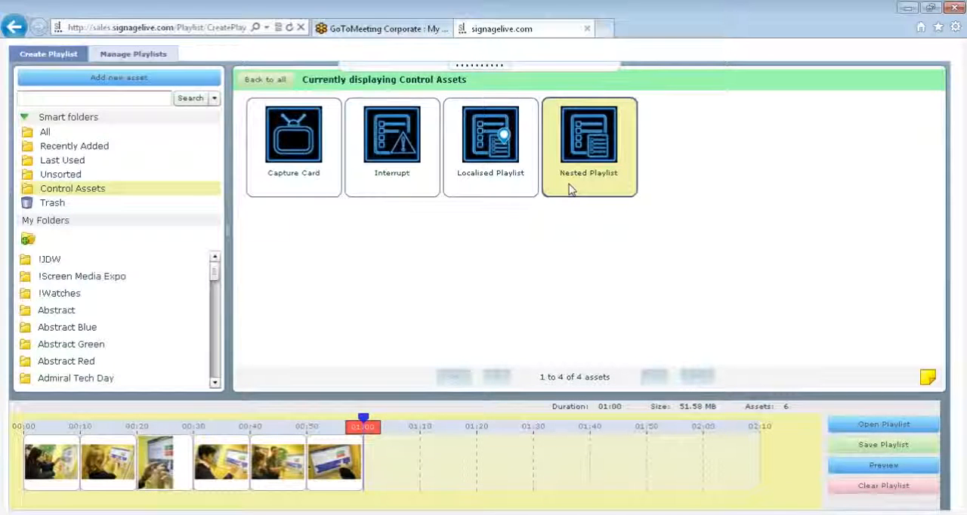
drag(570, 190, 242, 510)
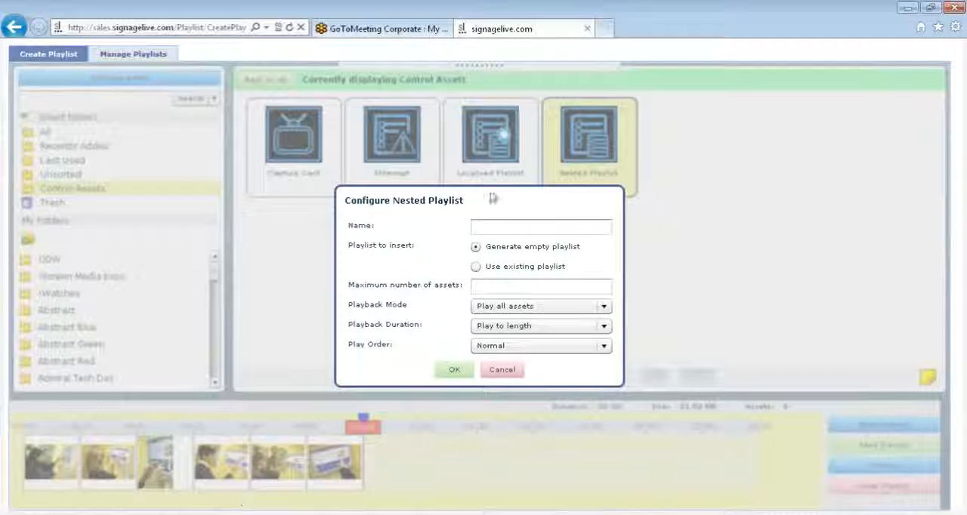
click(504, 229)
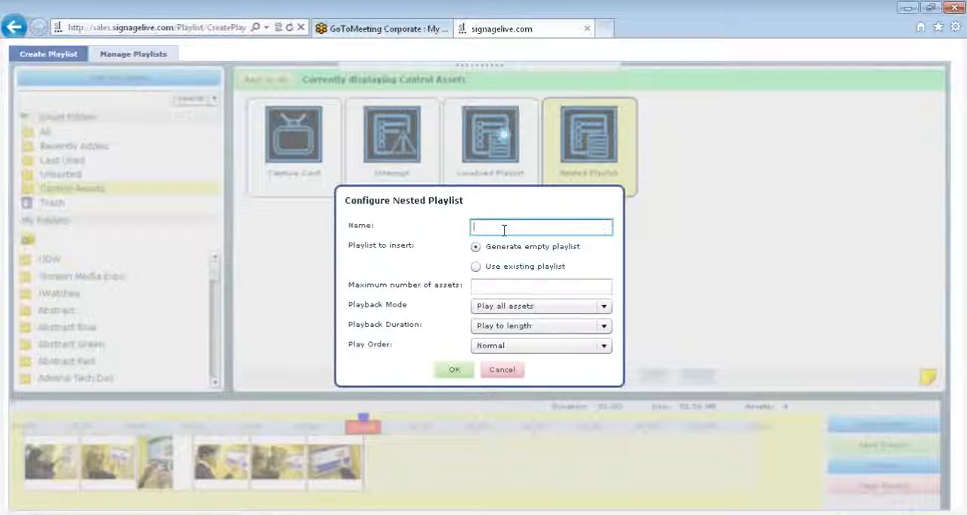
text(webinar)
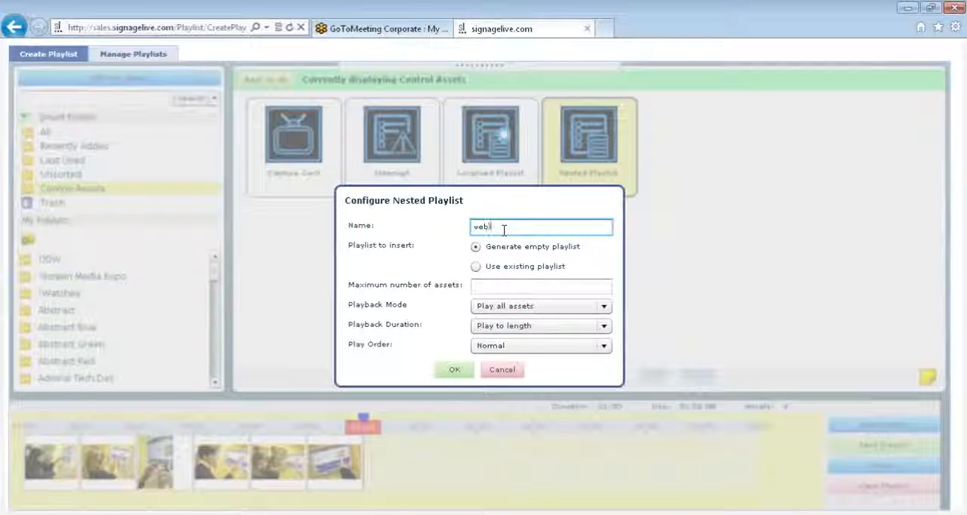
text( 001)
Use the existing playlist !signagelive screensaver as the content of the nested playlist.
click(476, 270)
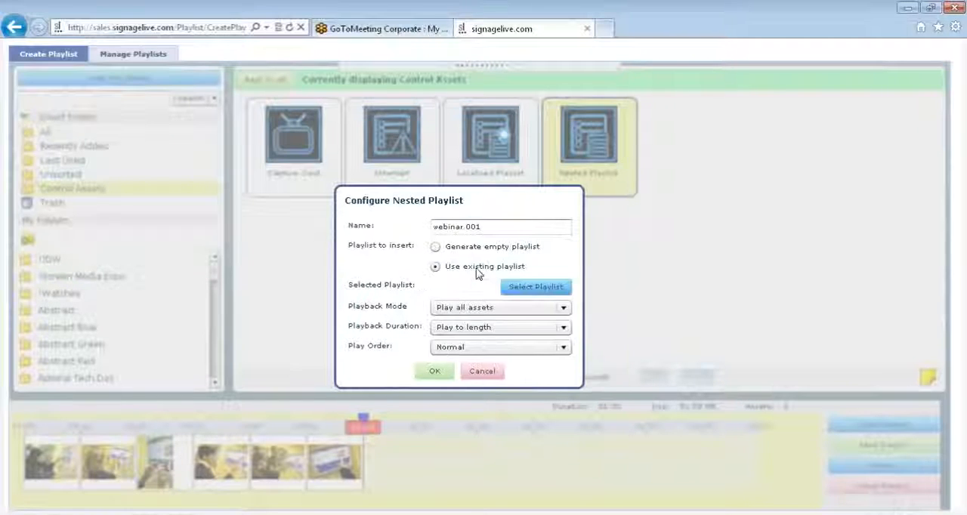
click(535, 287)
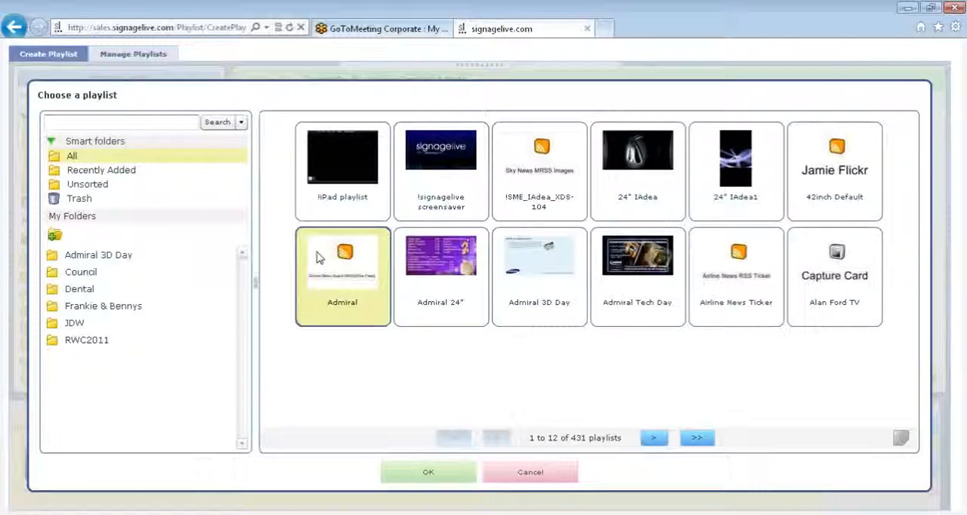
double_click(435, 188)
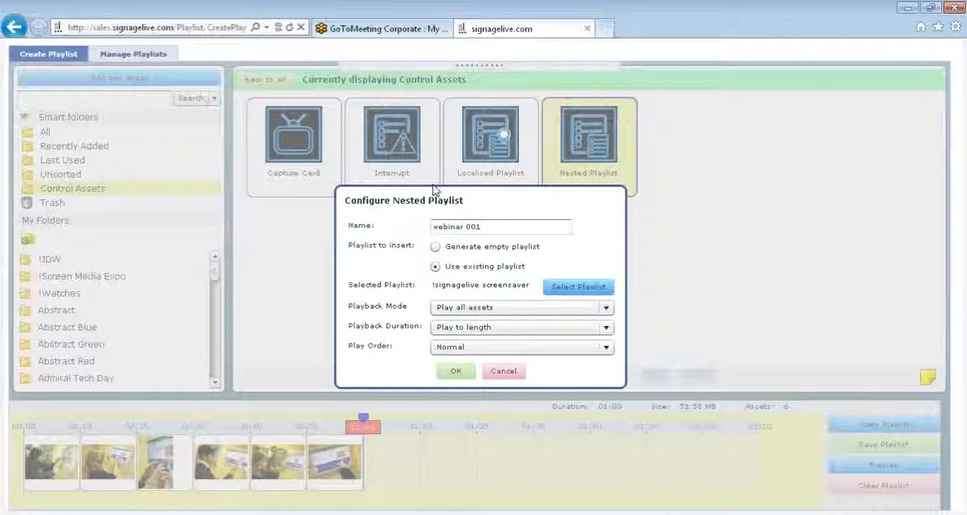
Insert the nested playlist with Play all assets mode, Play to length duration and Normal play order.
click(470, 310)
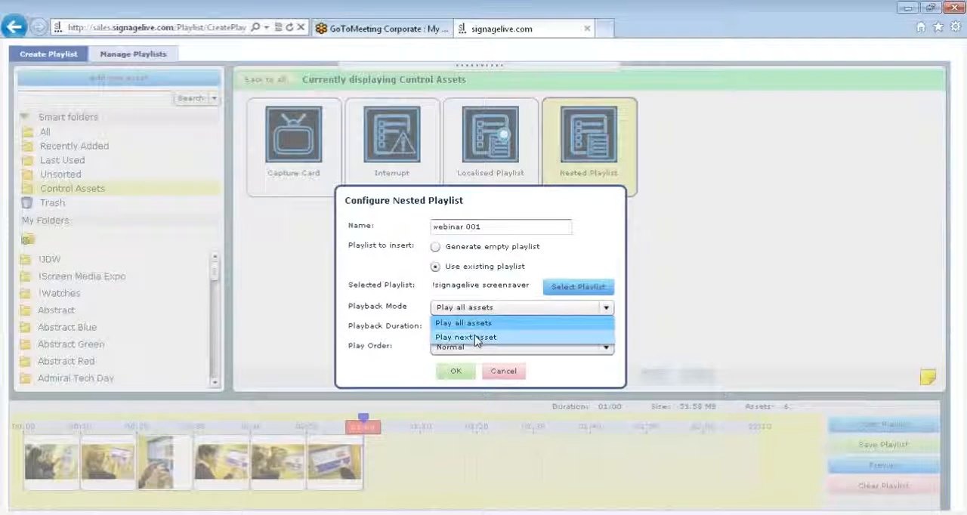
click(480, 327)
click(479, 330)
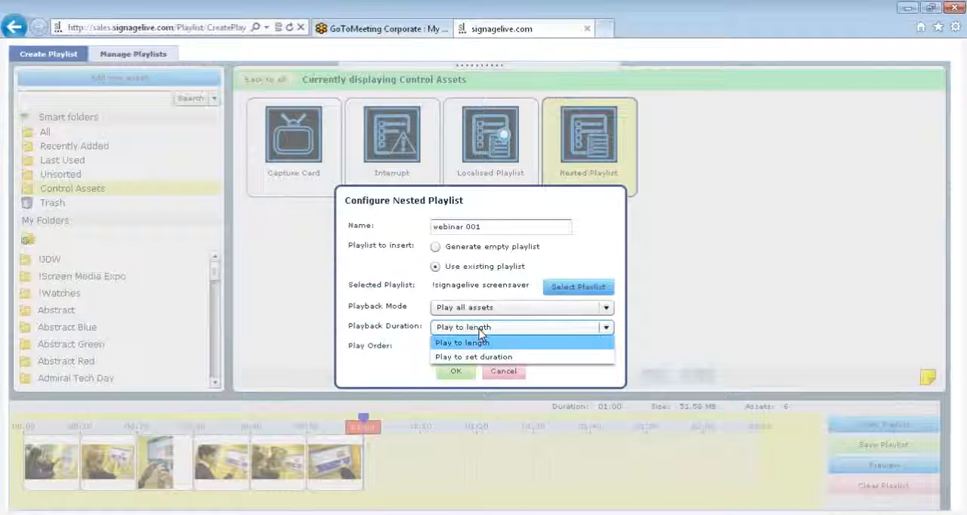
click(480, 333)
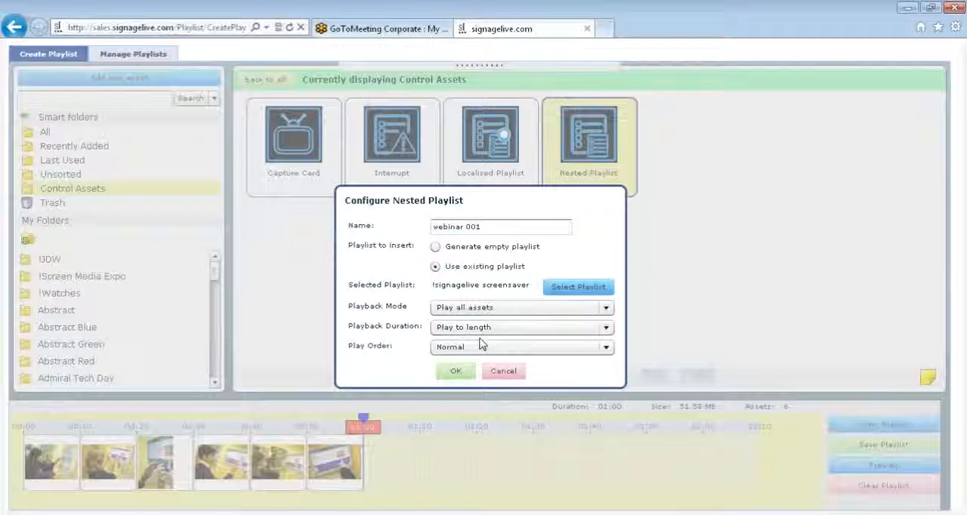
click(481, 348)
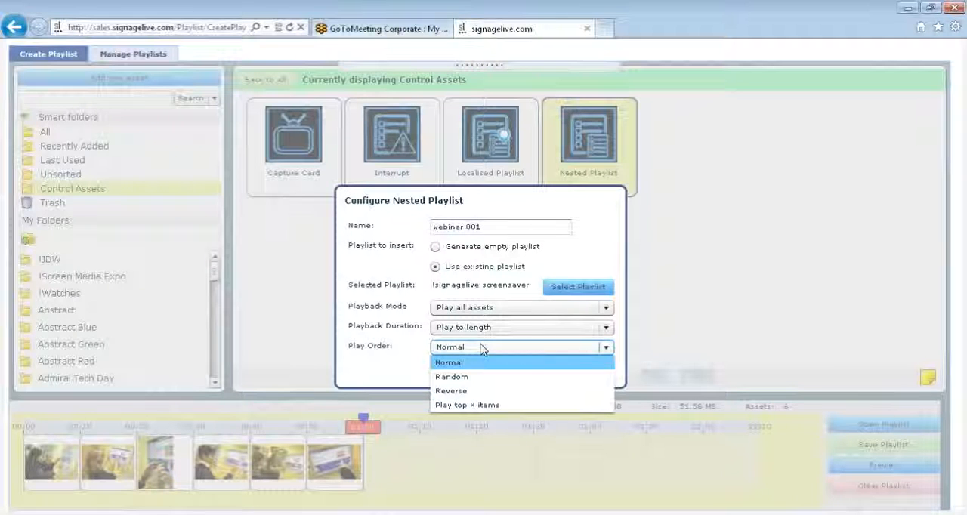
click(482, 349)
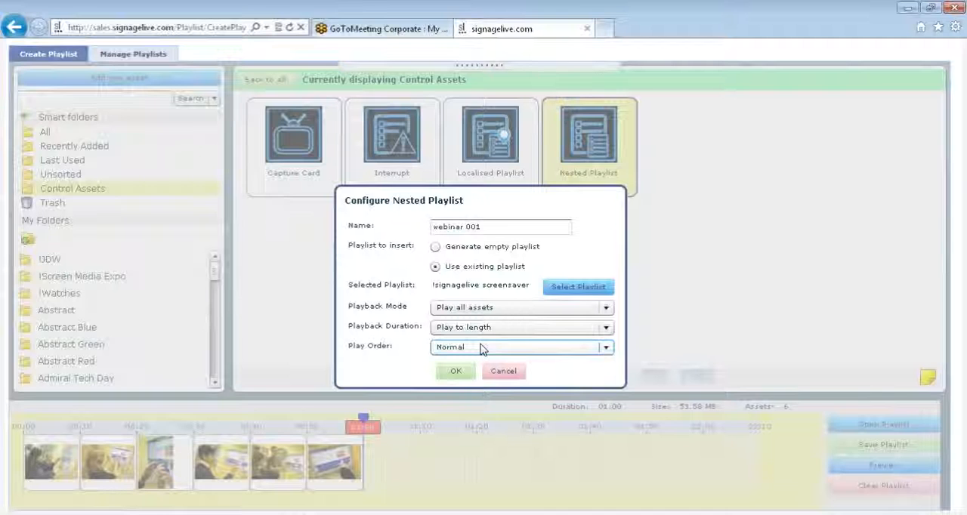
click(458, 371)
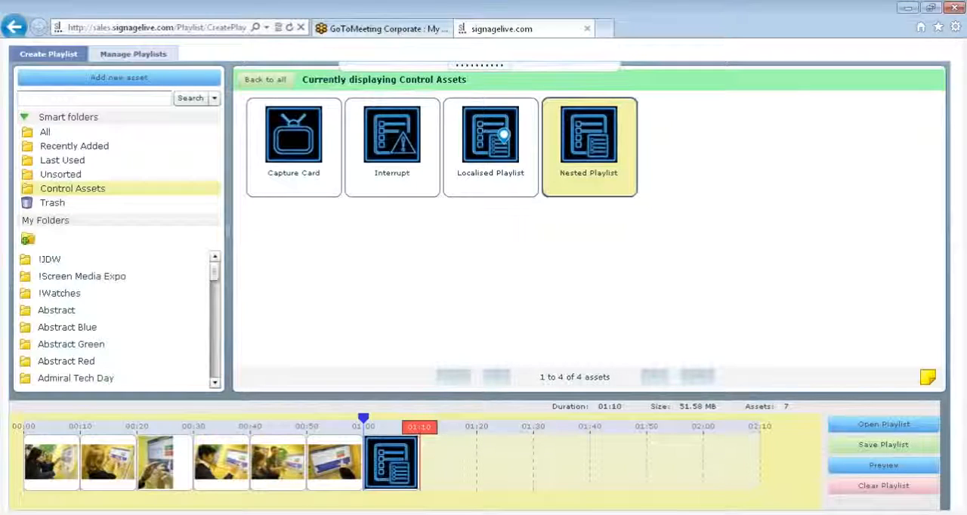
Try enabling the validity period and recurrence in webinar 001's conditional playback, check its playback conditions, and cancel.
mouse_move(392, 447)
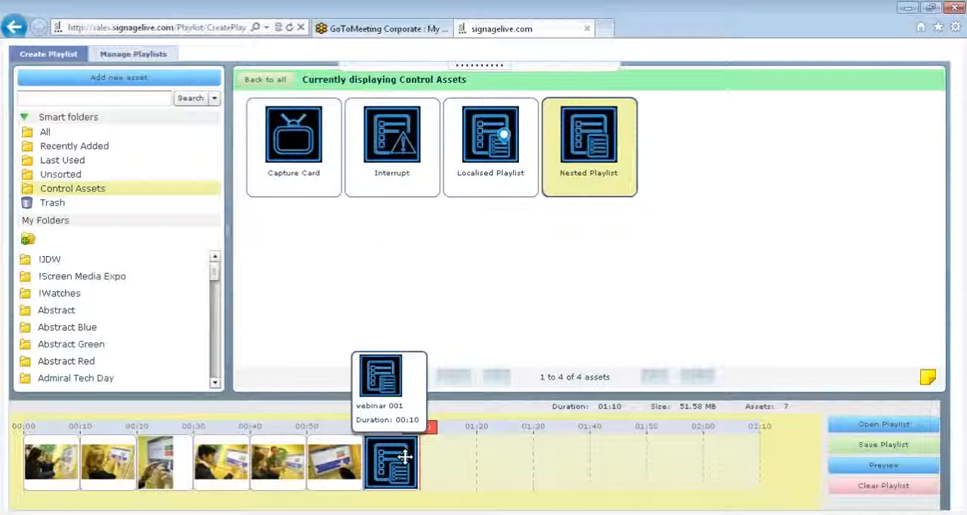
right_click(404, 458)
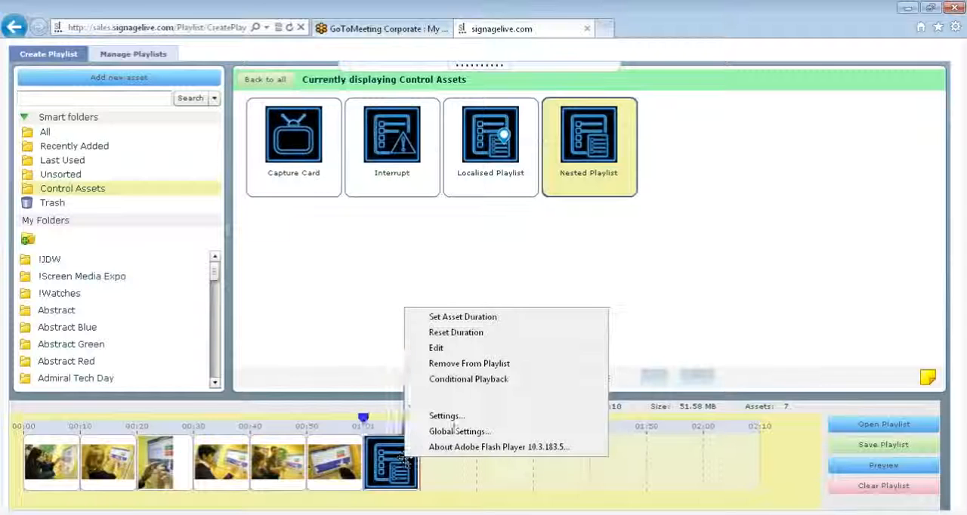
click(453, 380)
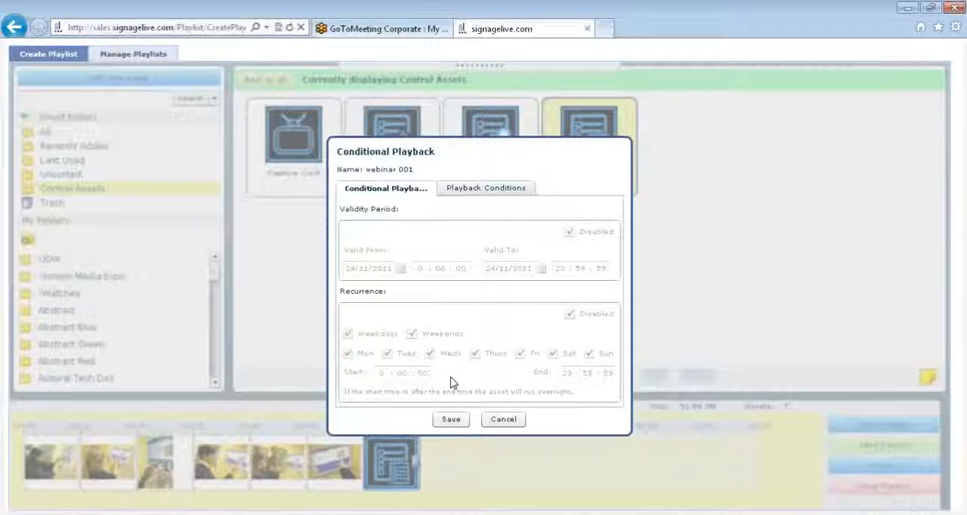
click(402, 248)
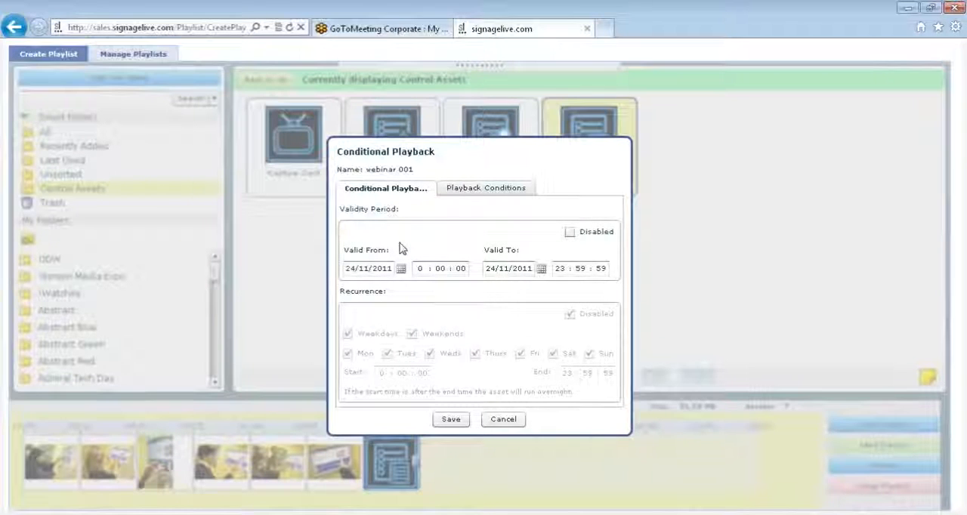
click(408, 317)
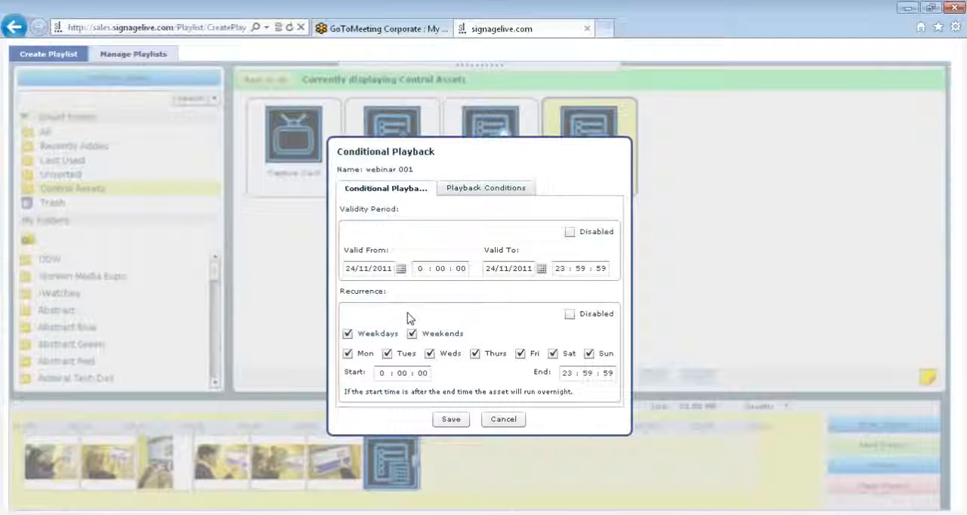
click(484, 192)
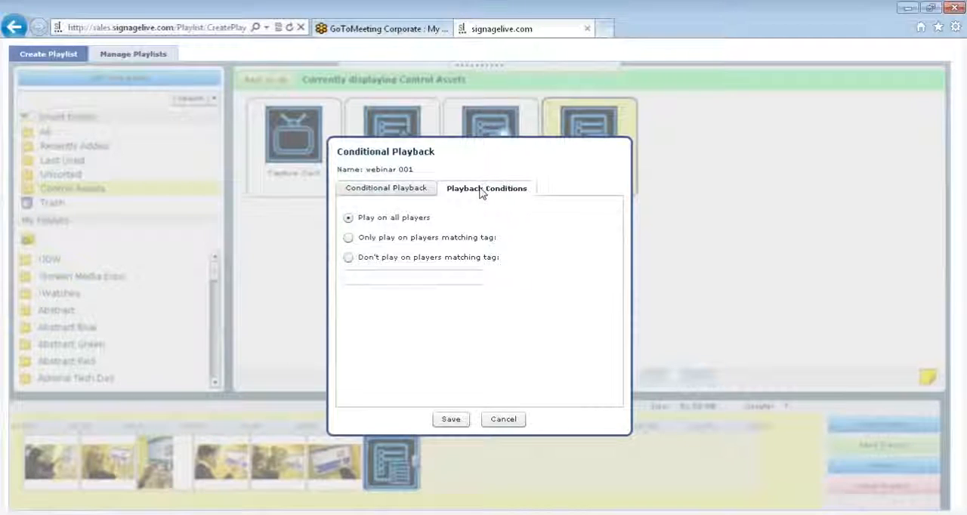
click(398, 198)
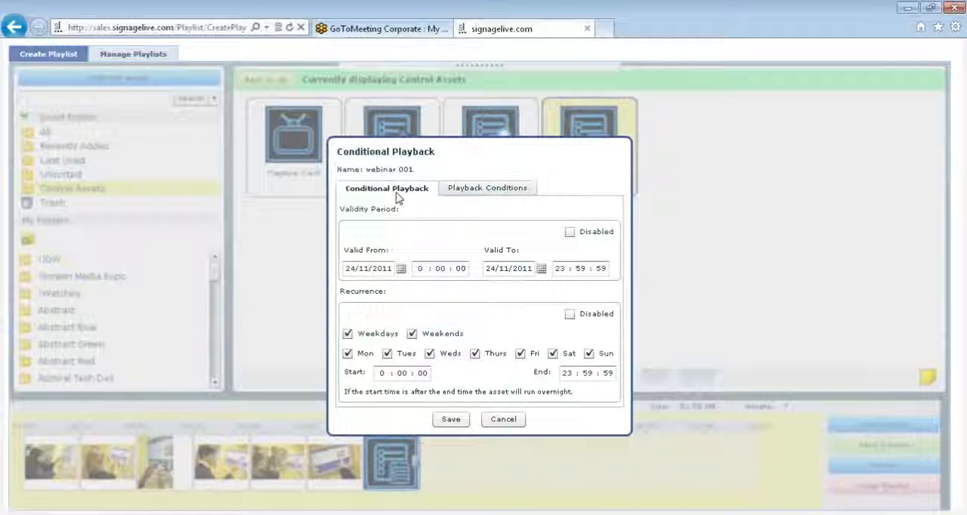
click(503, 420)
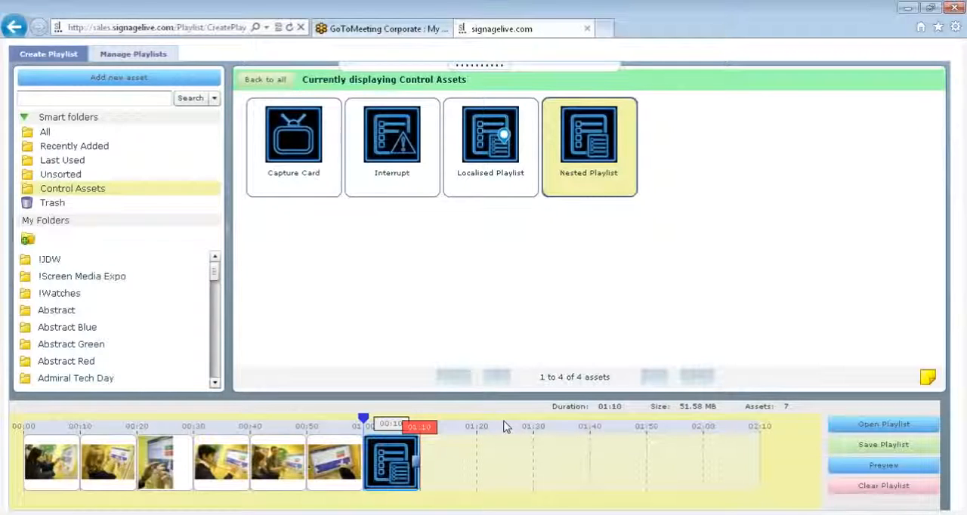
Add a Localised Playlist control asset after the nested playlist on the timeline and name it webinar 002.
click(468, 187)
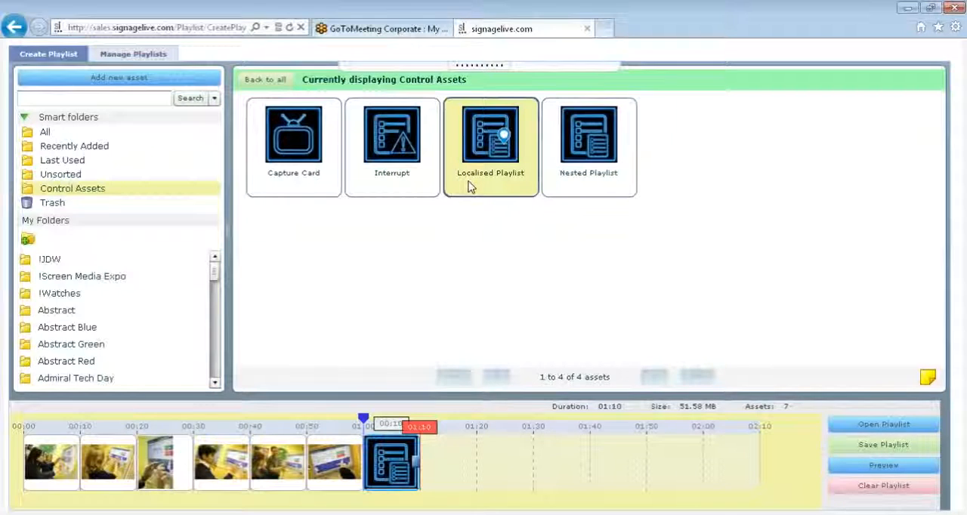
drag(469, 190, 446, 503)
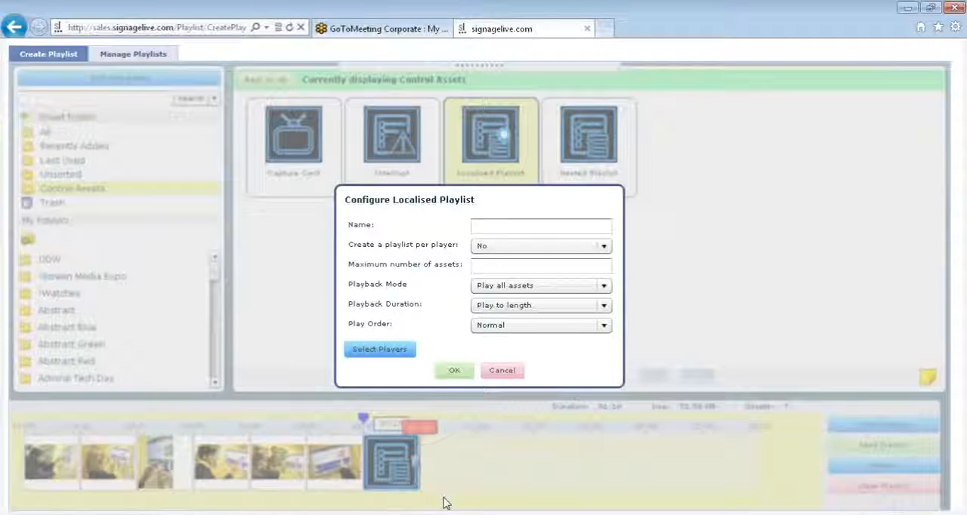
click(492, 223)
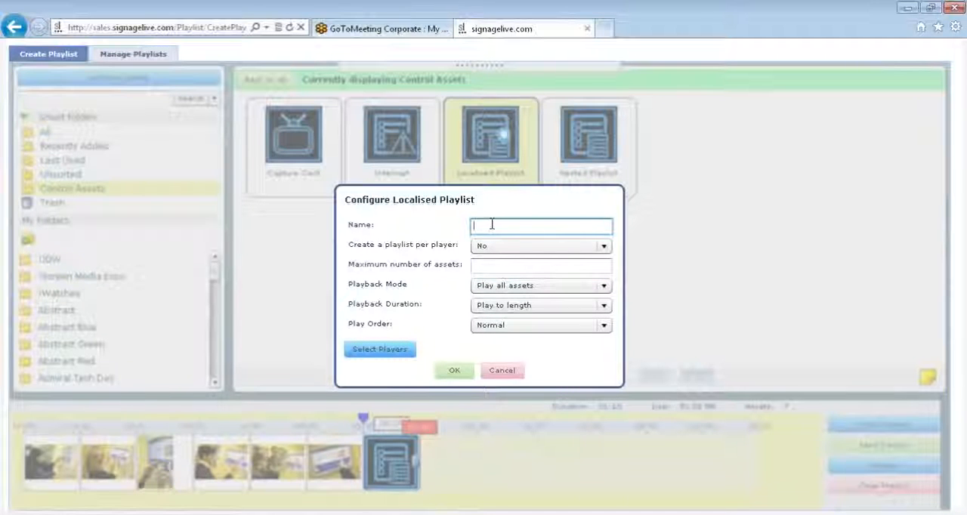
text(webinar 002)
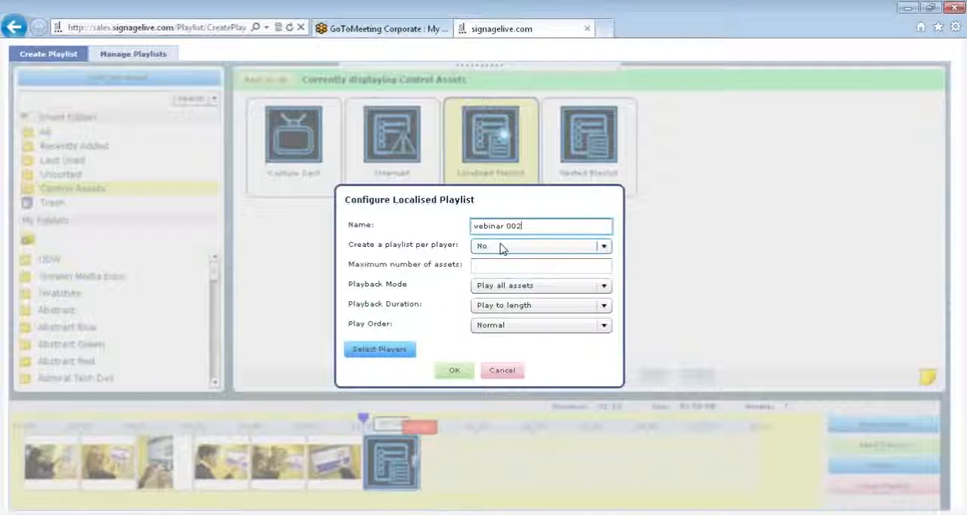
Keep playlist creation per player at No for the localised playlist and set its maximum number of assets to 10.
click(502, 249)
click(502, 249)
click(501, 248)
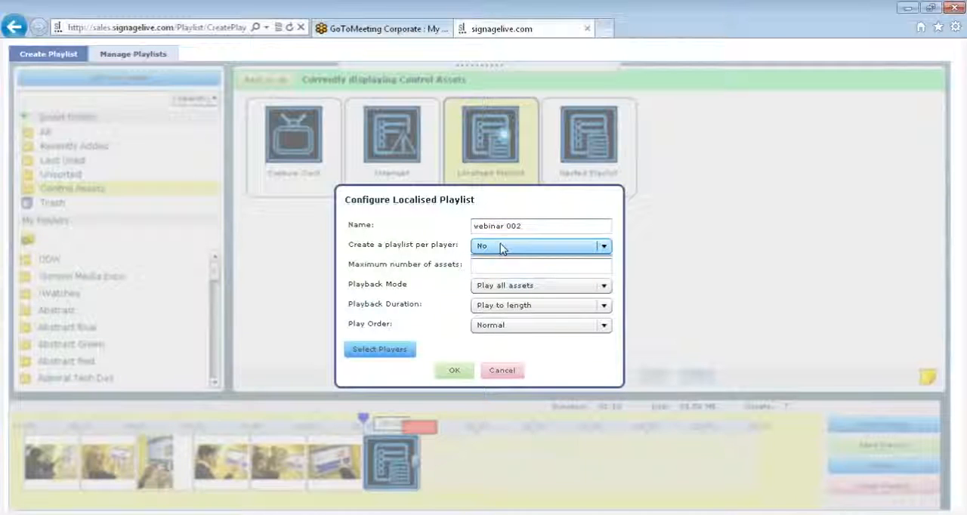
click(502, 248)
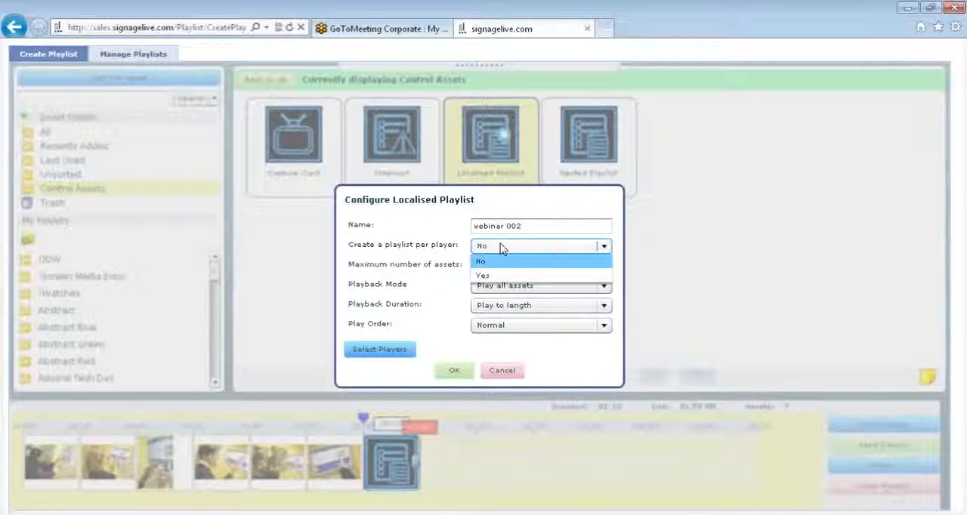
click(500, 246)
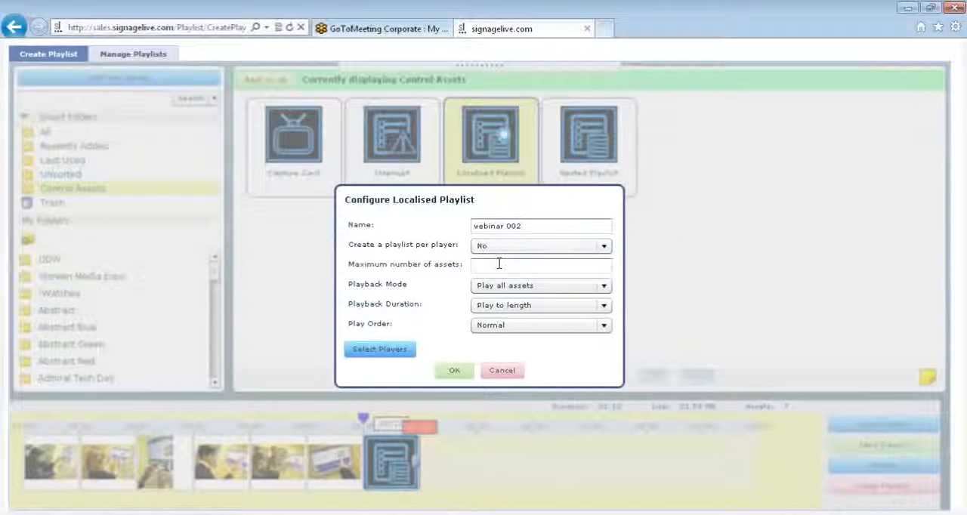
click(499, 264)
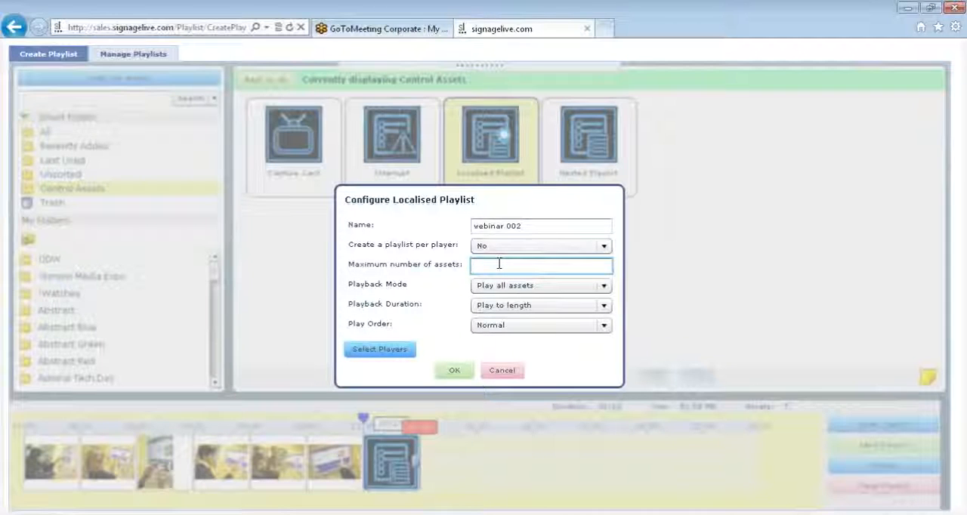
text(10)
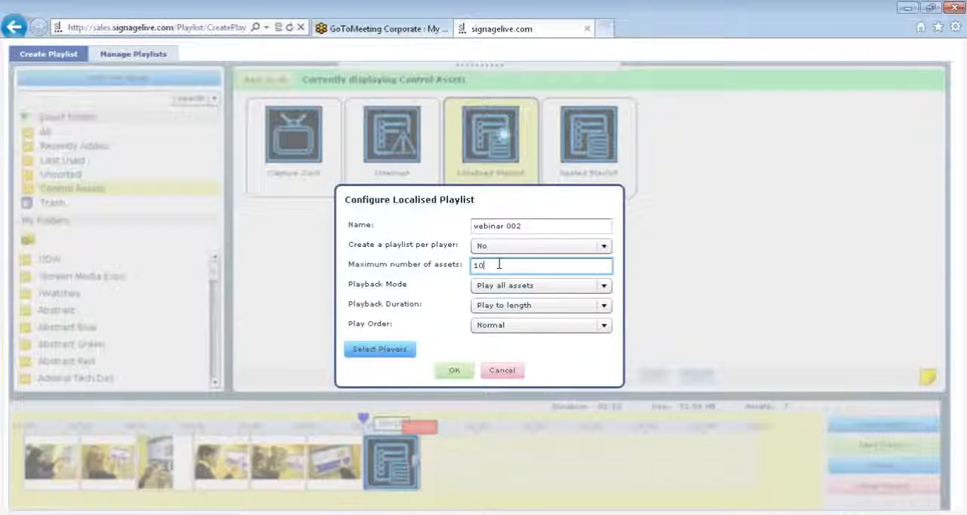
Keep the localised playlist's playback at Play all assets and Play to length, with Normal play order.
click(513, 287)
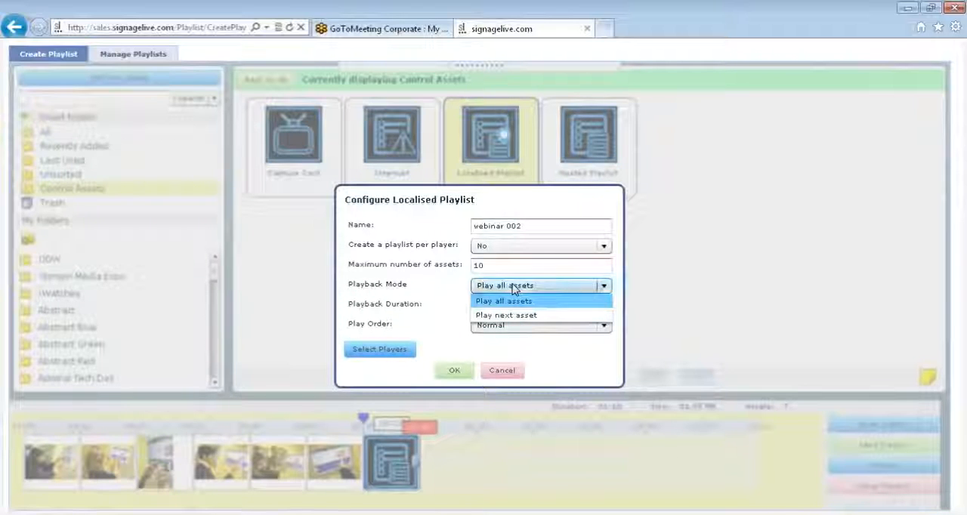
click(510, 301)
click(516, 306)
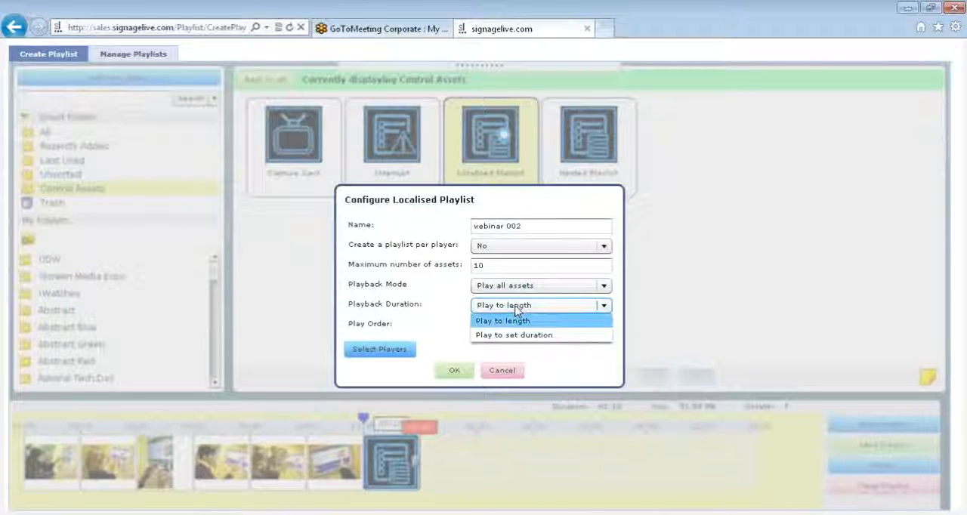
click(503, 320)
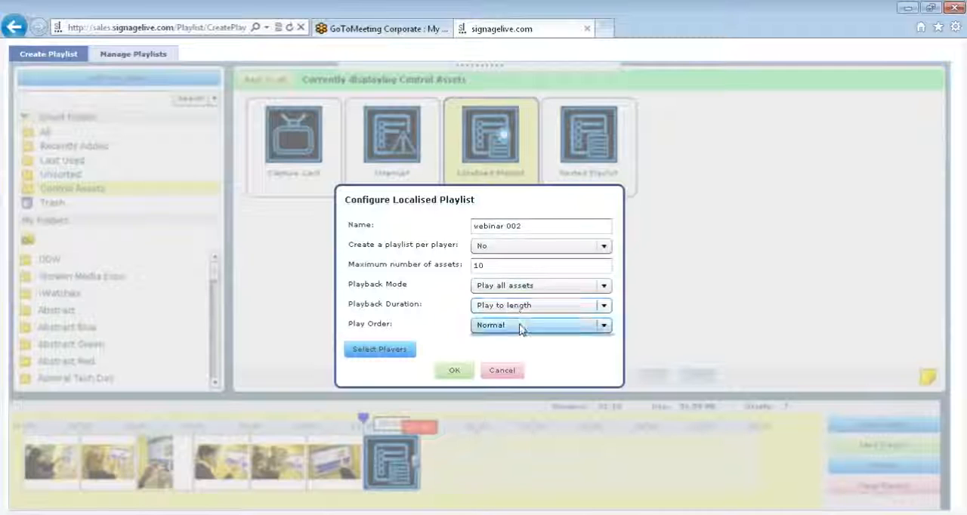
click(519, 328)
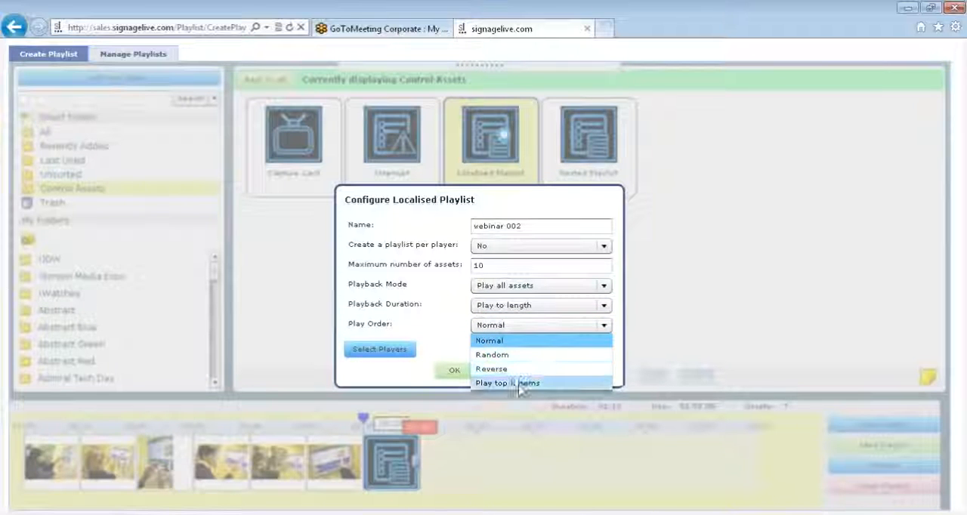
click(431, 331)
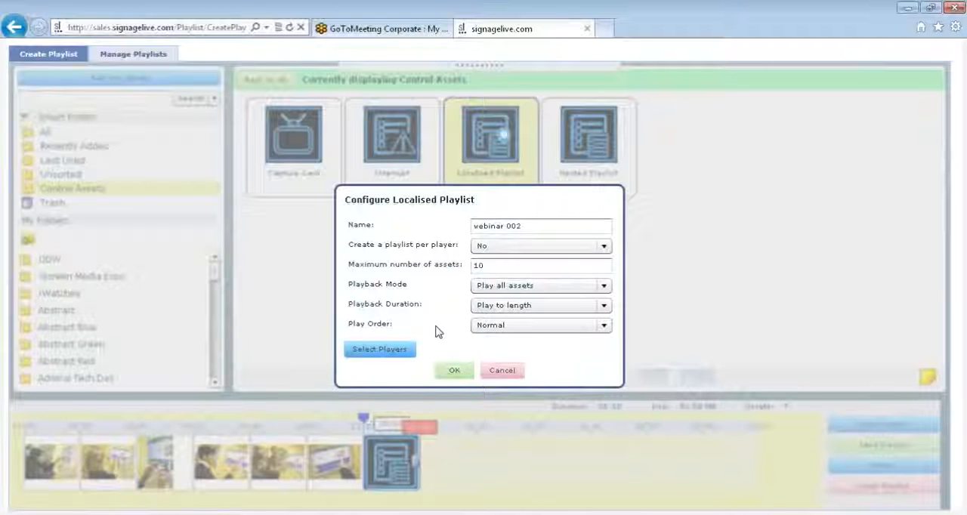
Search for samsung players to assign to the localised playlist webinar 002.
click(399, 350)
click(260, 132)
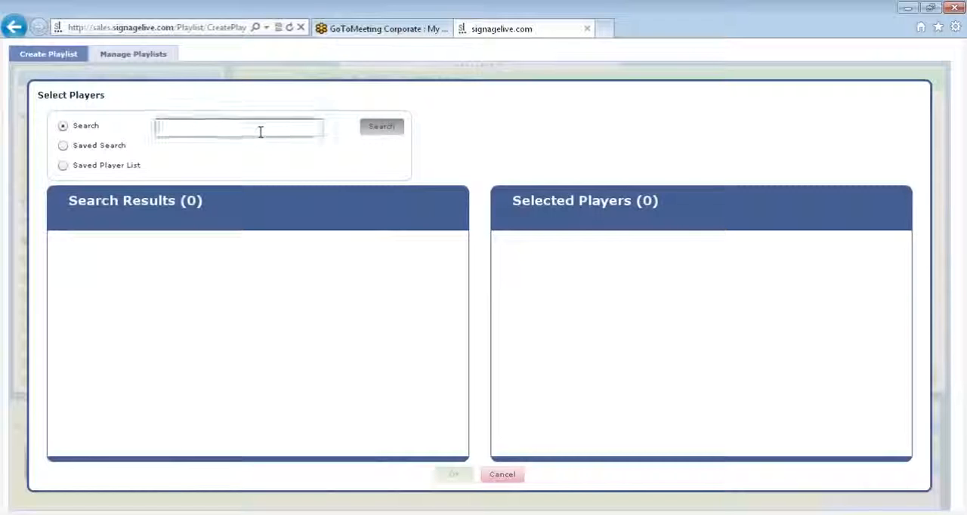
text(sams)
click(254, 146)
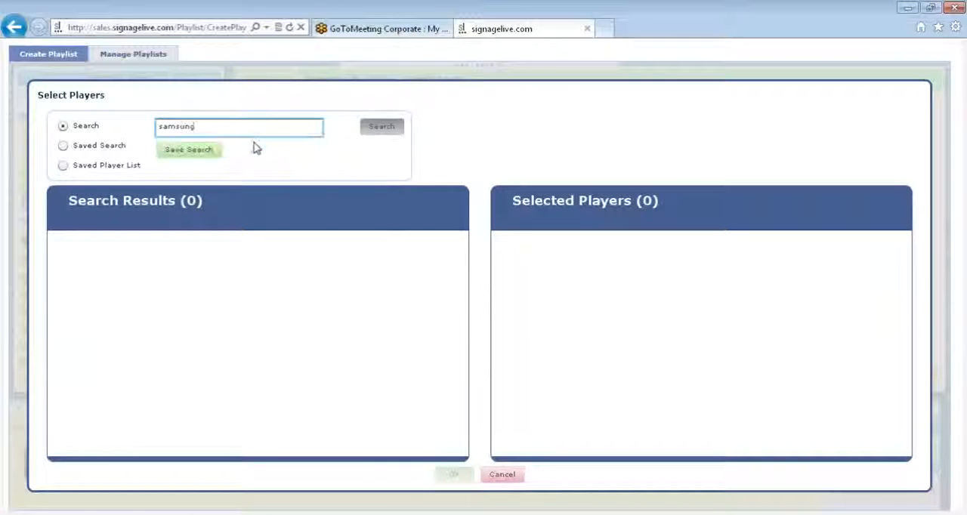
click(379, 129)
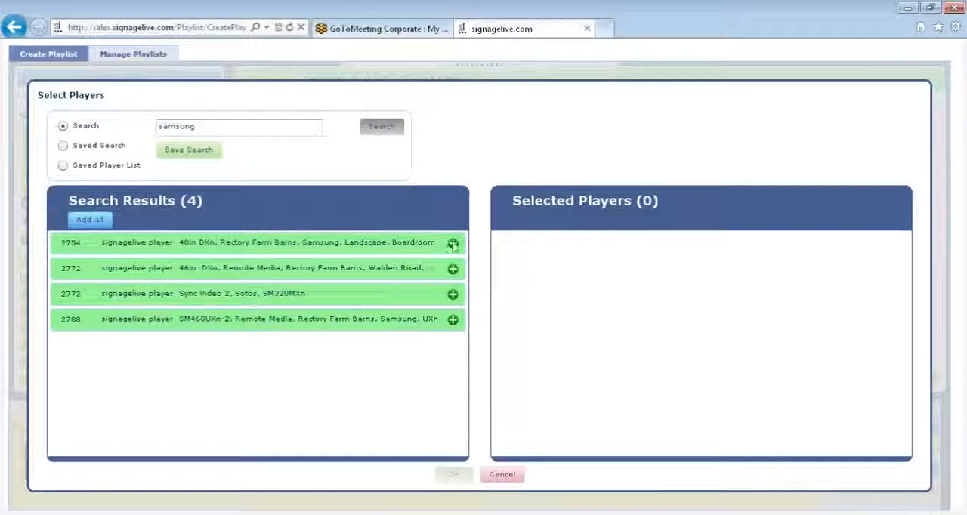
Select all four samsung players for the localised playlist and confirm its configuration to place webinar 002 on the timeline.
click(452, 244)
click(453, 245)
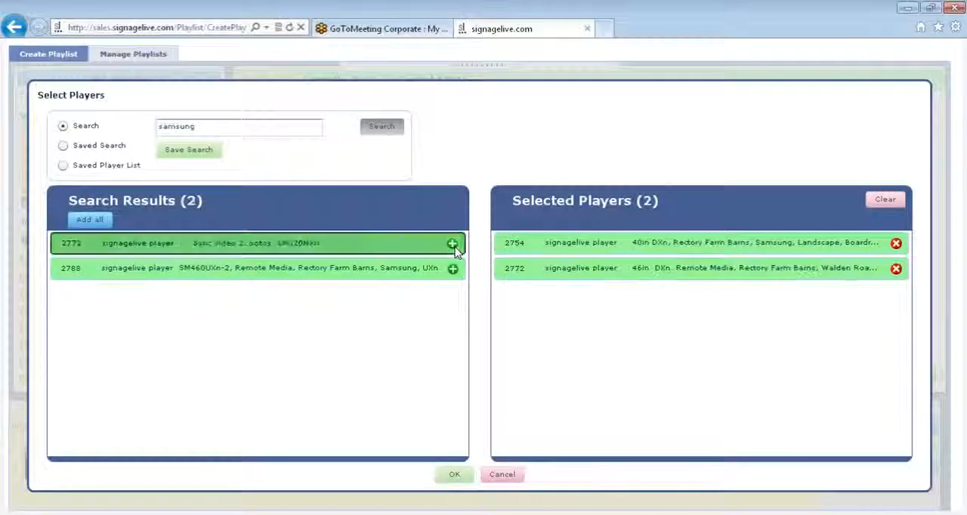
click(453, 244)
click(453, 244)
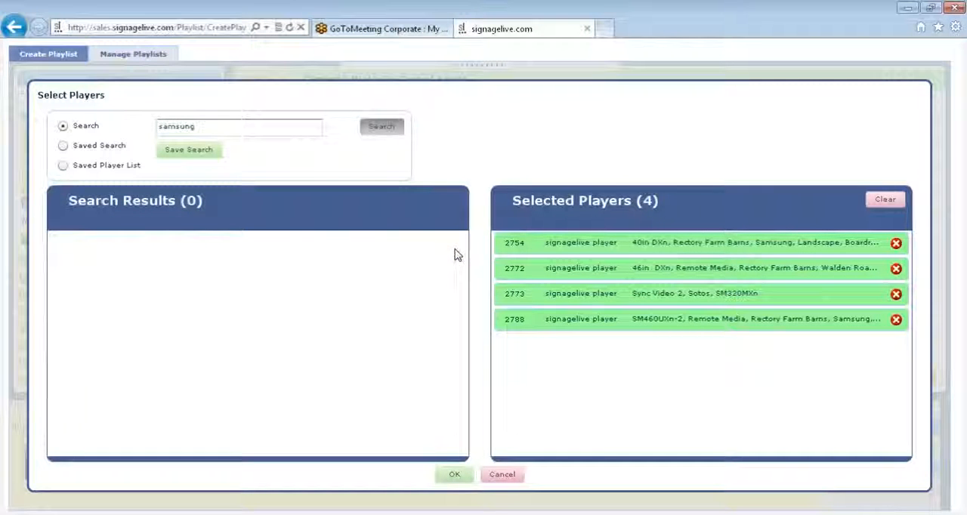
click(448, 476)
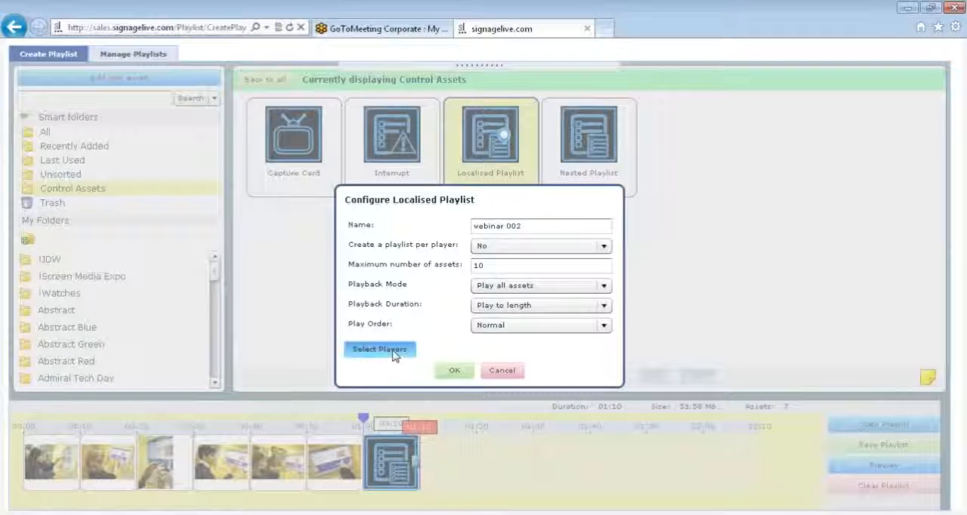
click(451, 371)
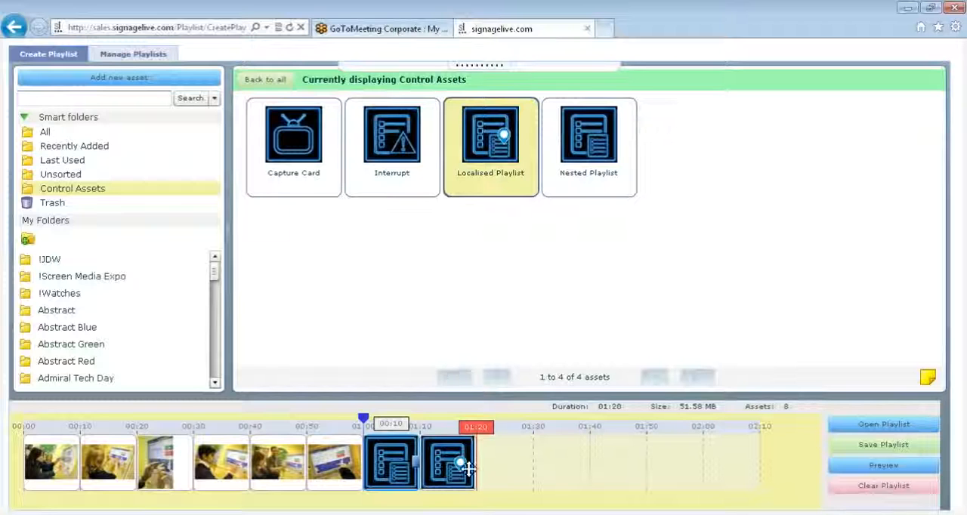
mouse_move(461, 467)
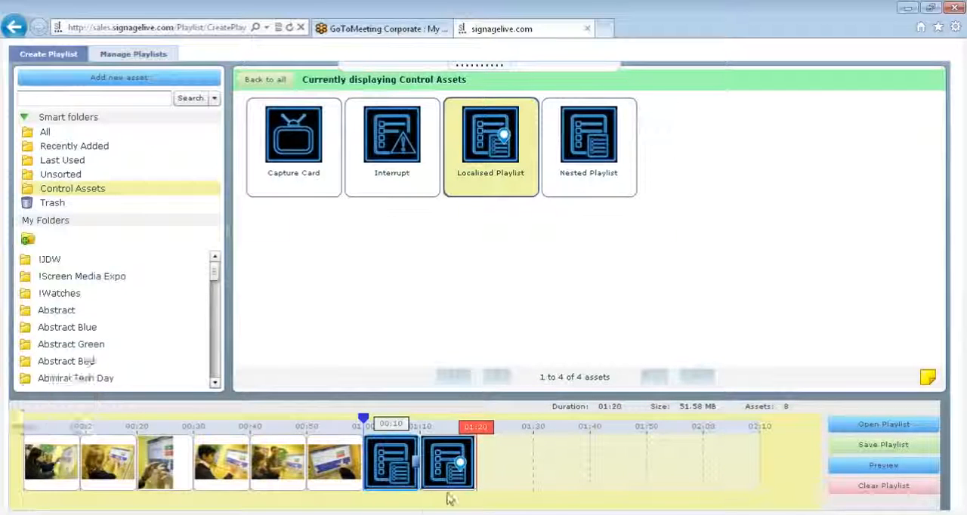
mouse_move(468, 488)
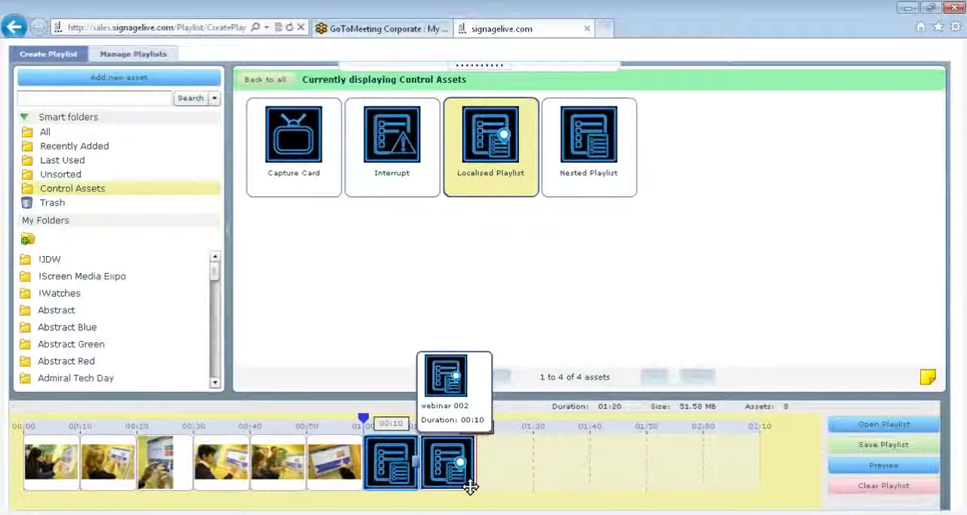
Show the page header and open the management of local users in the user settings.
click(470, 78)
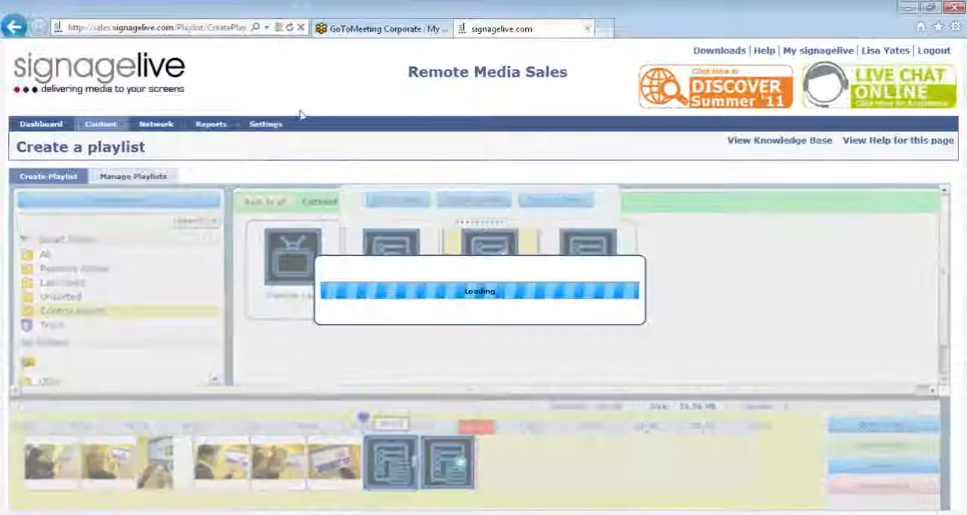
mouse_move(282, 125)
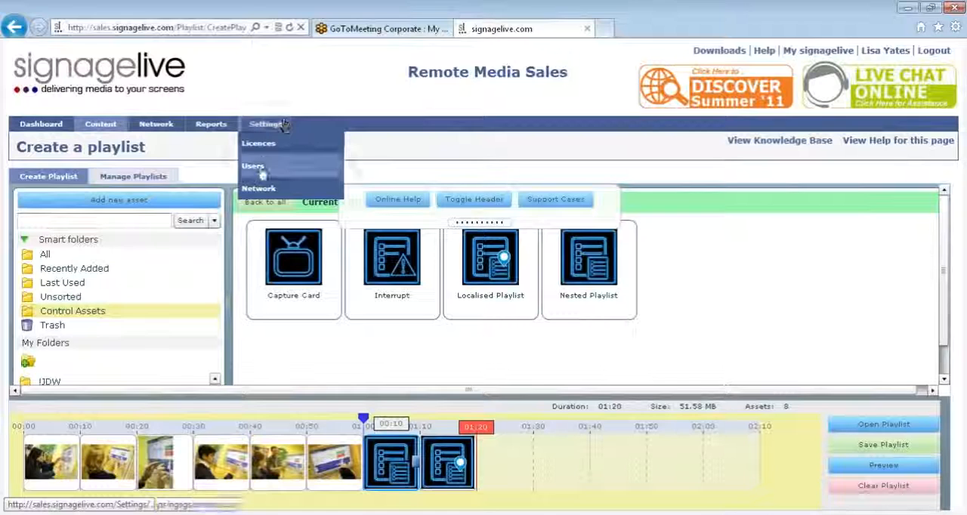
click(261, 173)
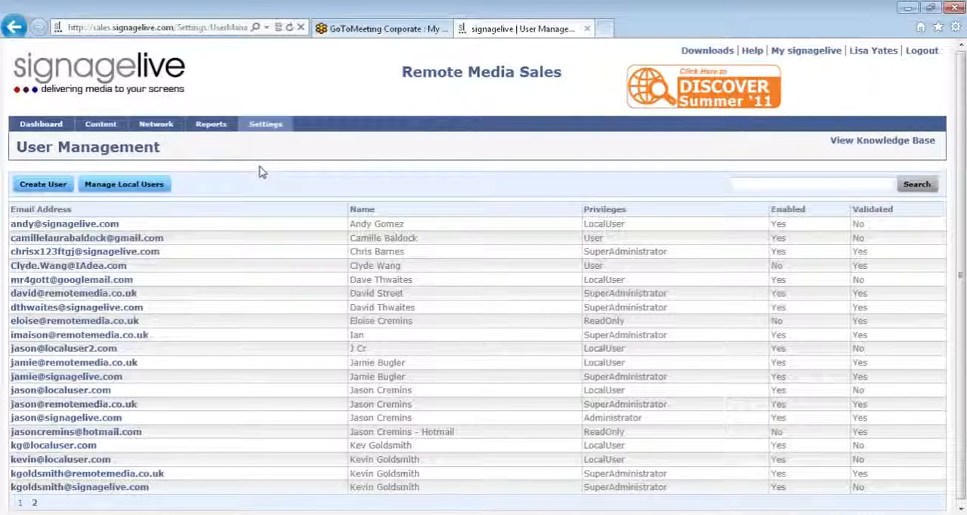
click(142, 189)
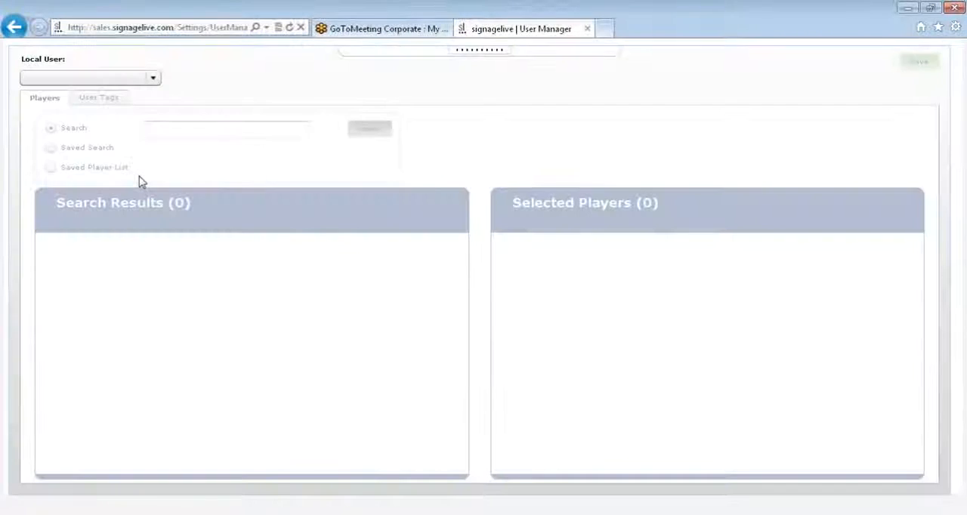
Choose the local user whose player access and tags need editing, listed just before the last name.
click(137, 82)
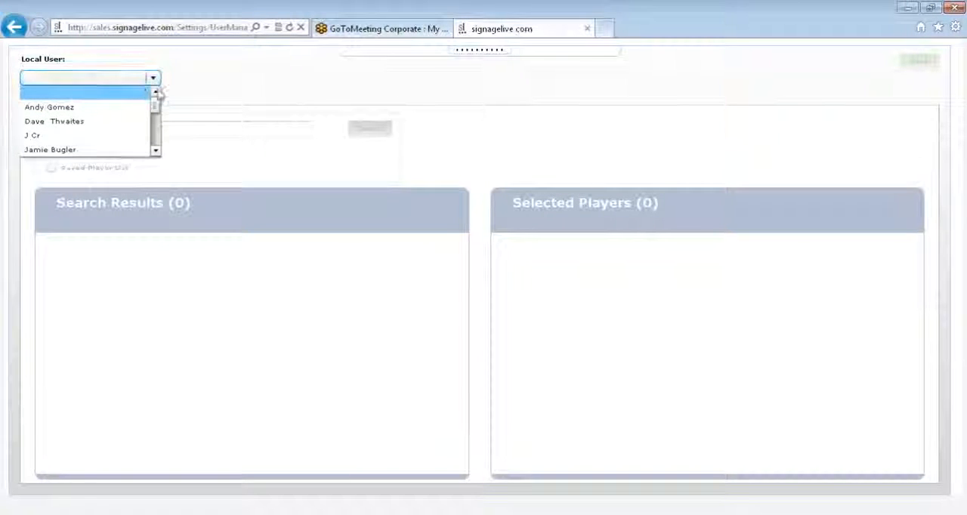
click(155, 121)
drag(155, 120, 159, 143)
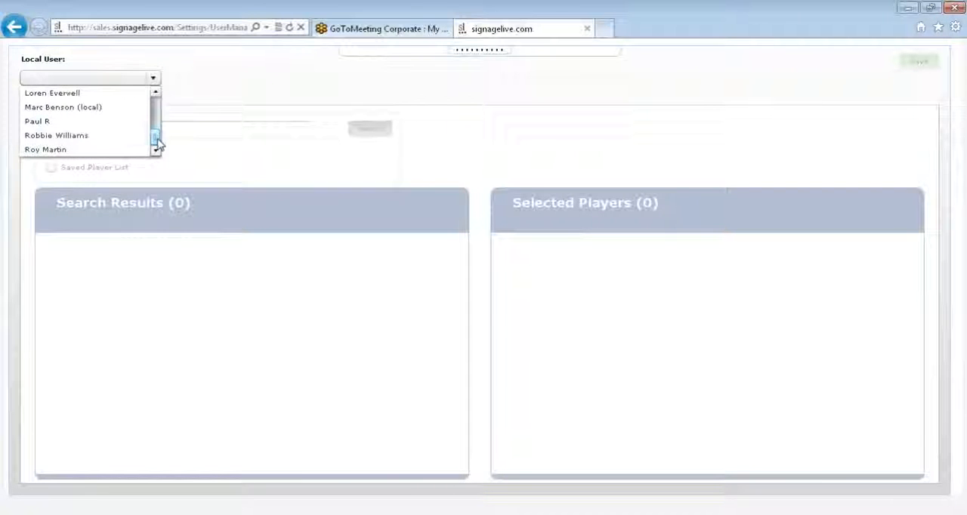
click(83, 139)
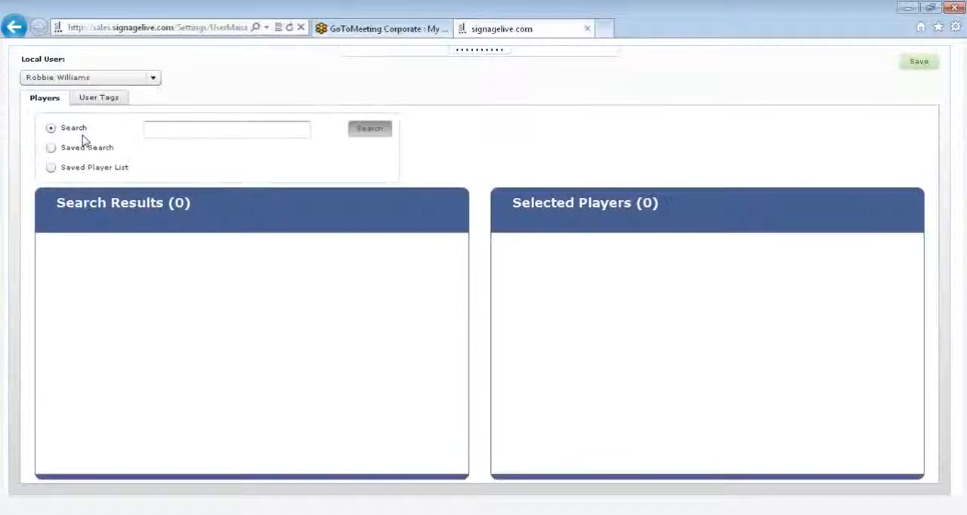
Search for samsung players and add all four of them to the local user's selected players.
click(155, 130)
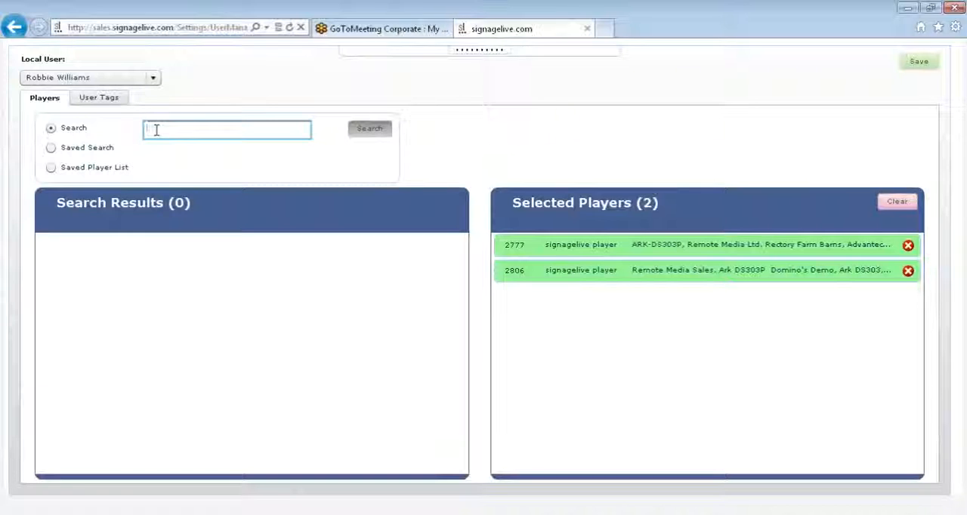
text(sams)
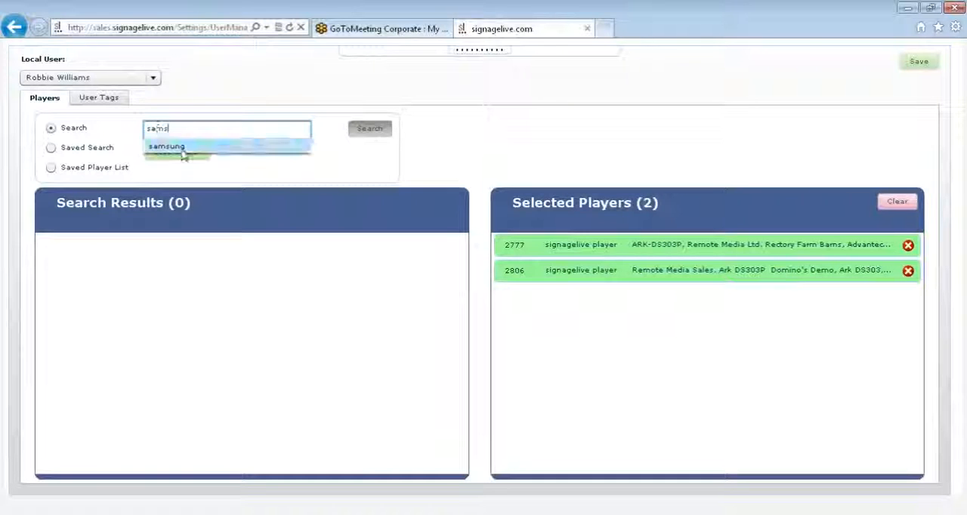
click(168, 146)
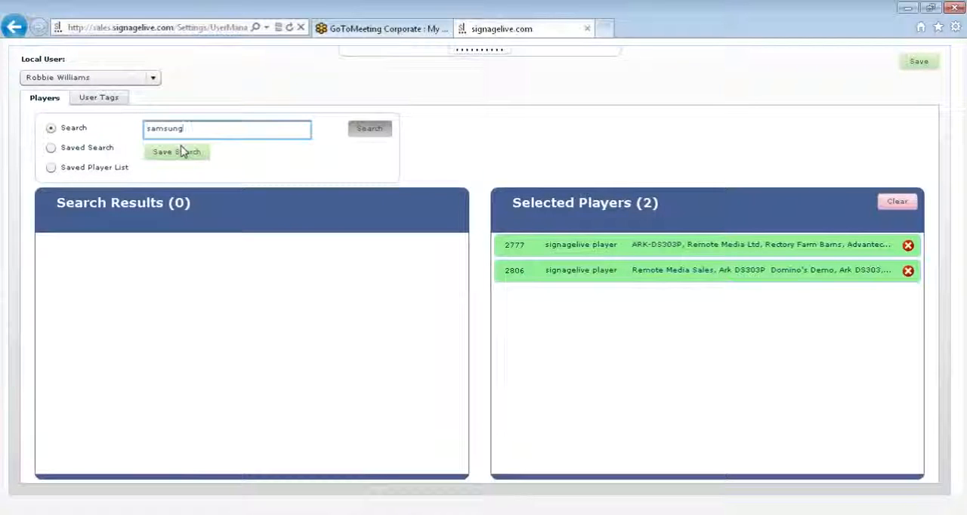
click(369, 131)
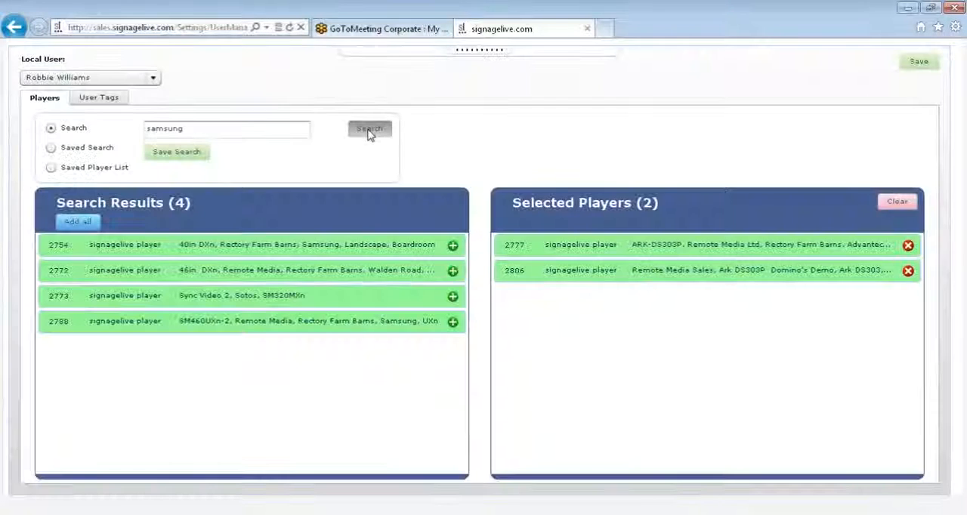
click(452, 245)
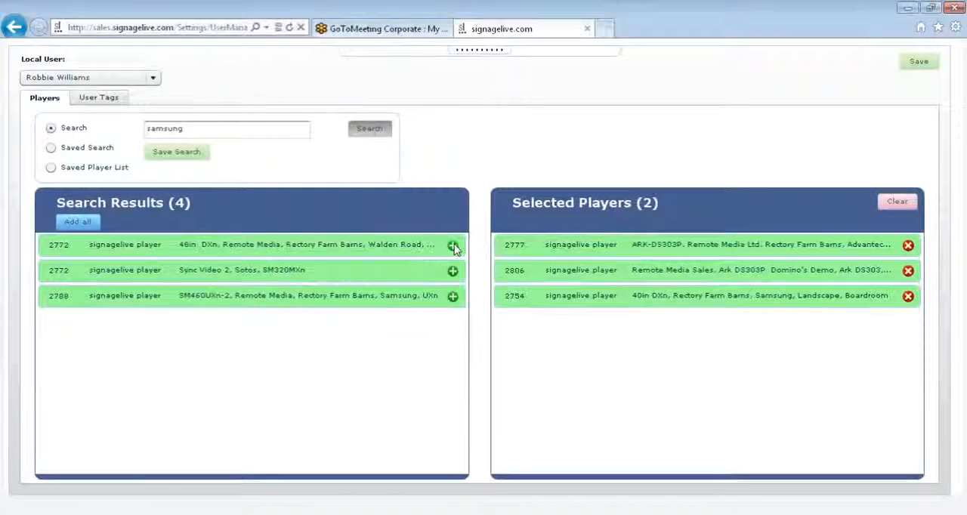
click(453, 245)
click(452, 245)
click(452, 246)
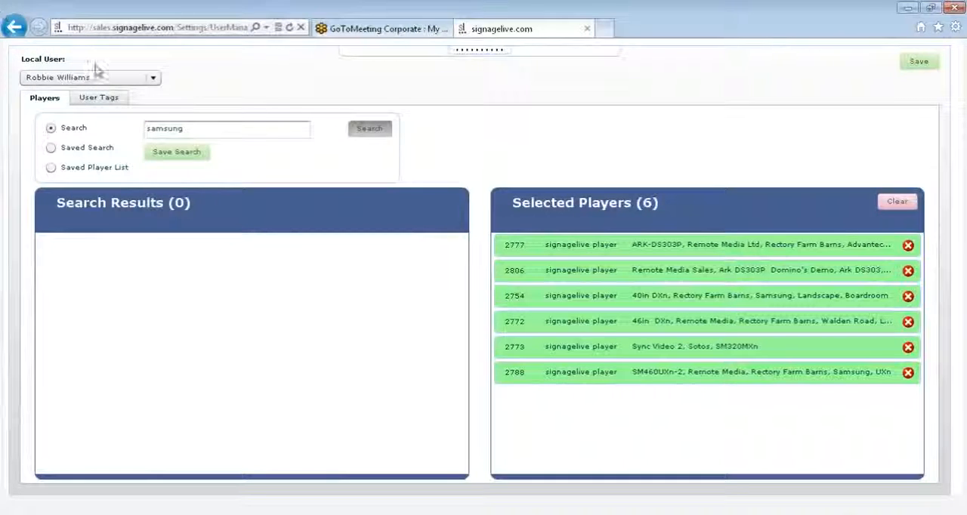
Add the tag signagelive below menu in the local user's tags.
click(100, 97)
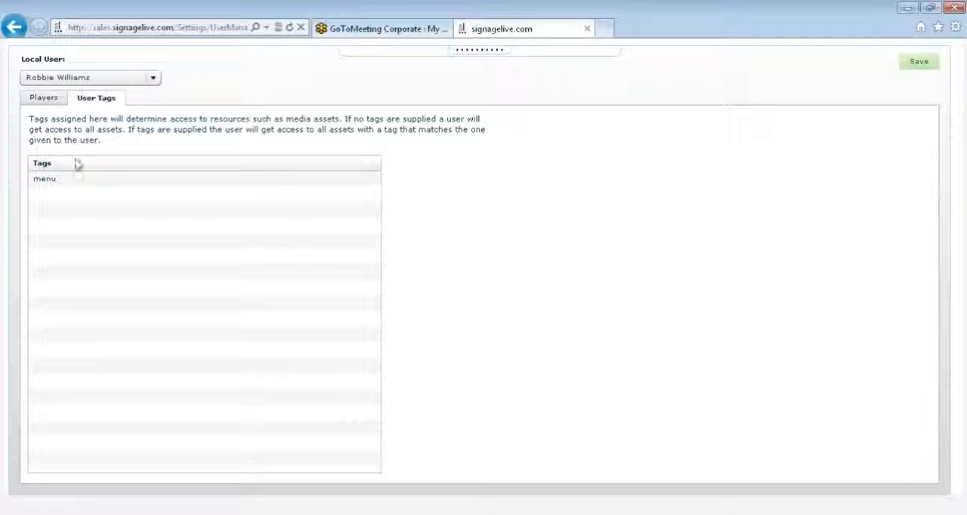
click(72, 197)
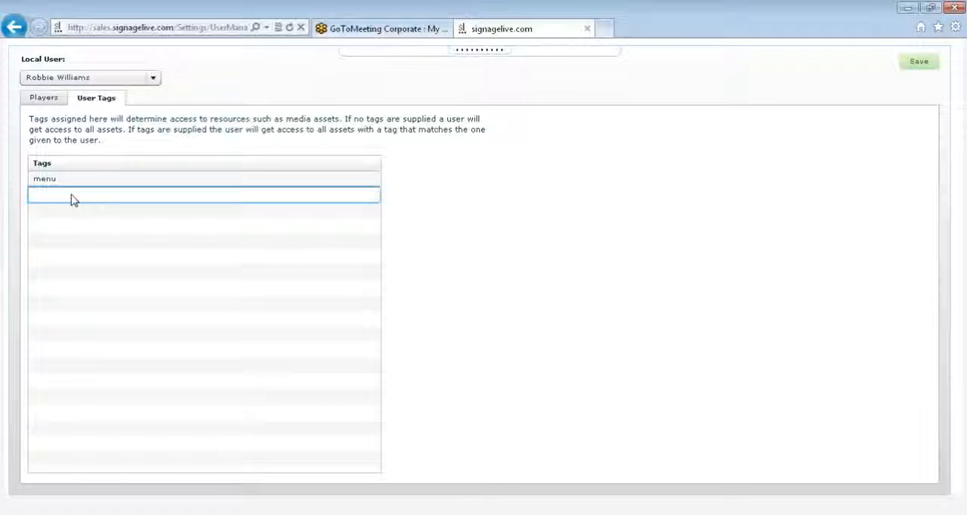
text(signagelive)
click(433, 83)
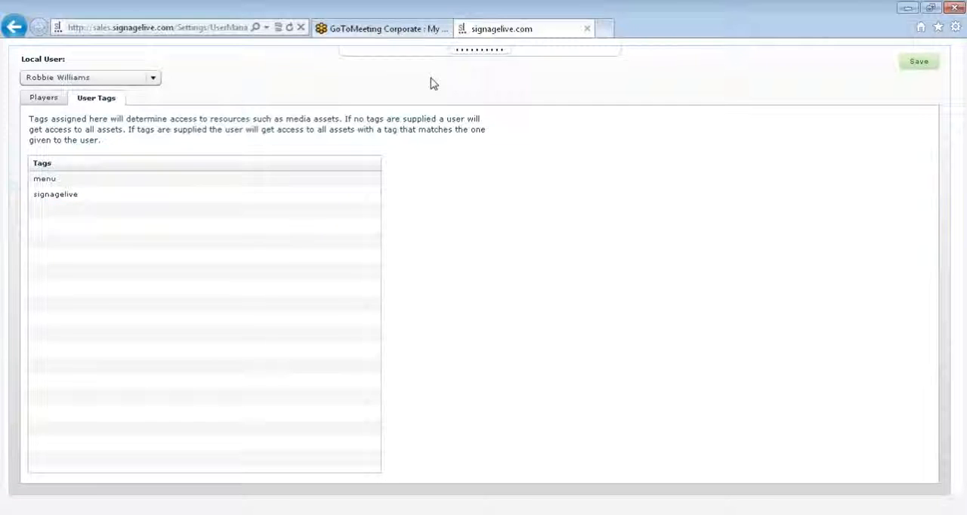